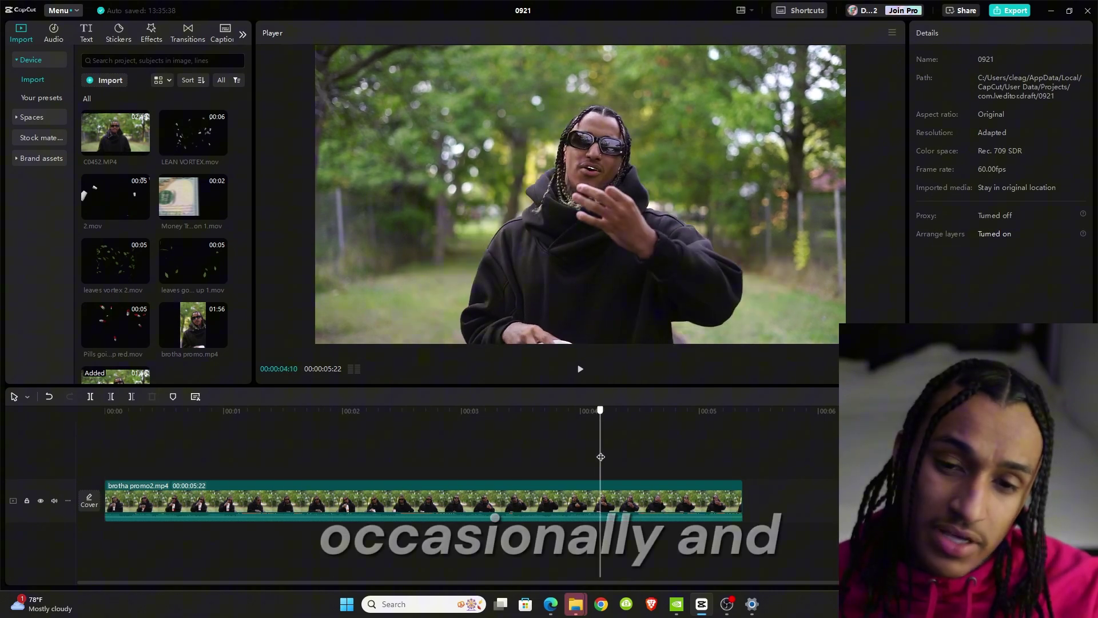
Step: Scrub through the CapCut clip and briefly play it to review its content
left_click(398, 446)
left_click_drag(356, 448, 96, 516)
key("space")
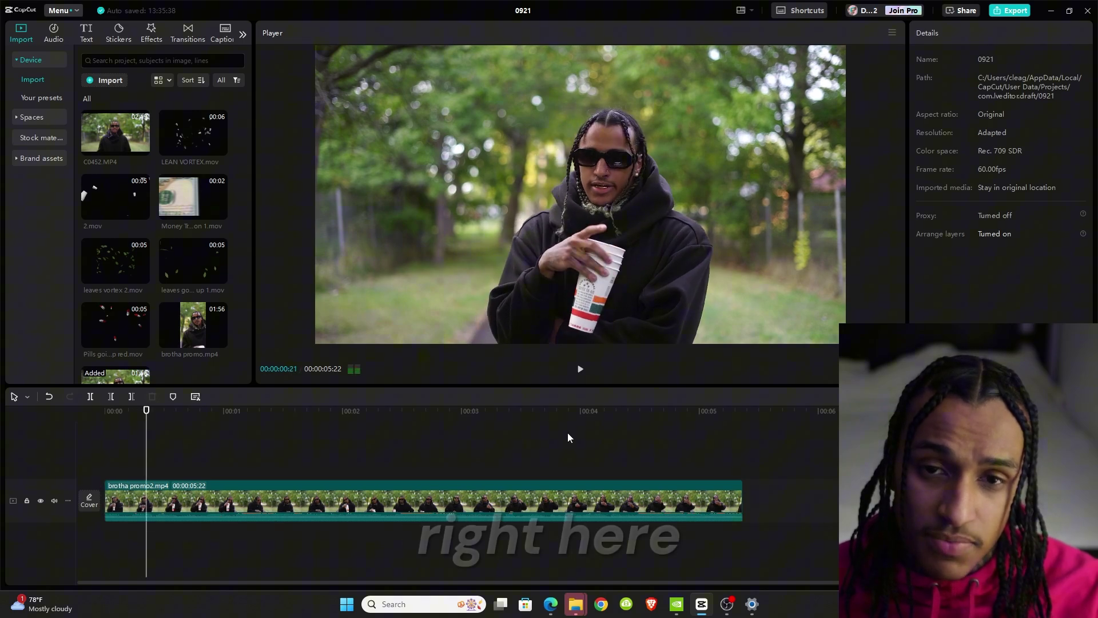
key("space")
left_click(368, 426)
left_click(627, 435)
left_click(105, 440)
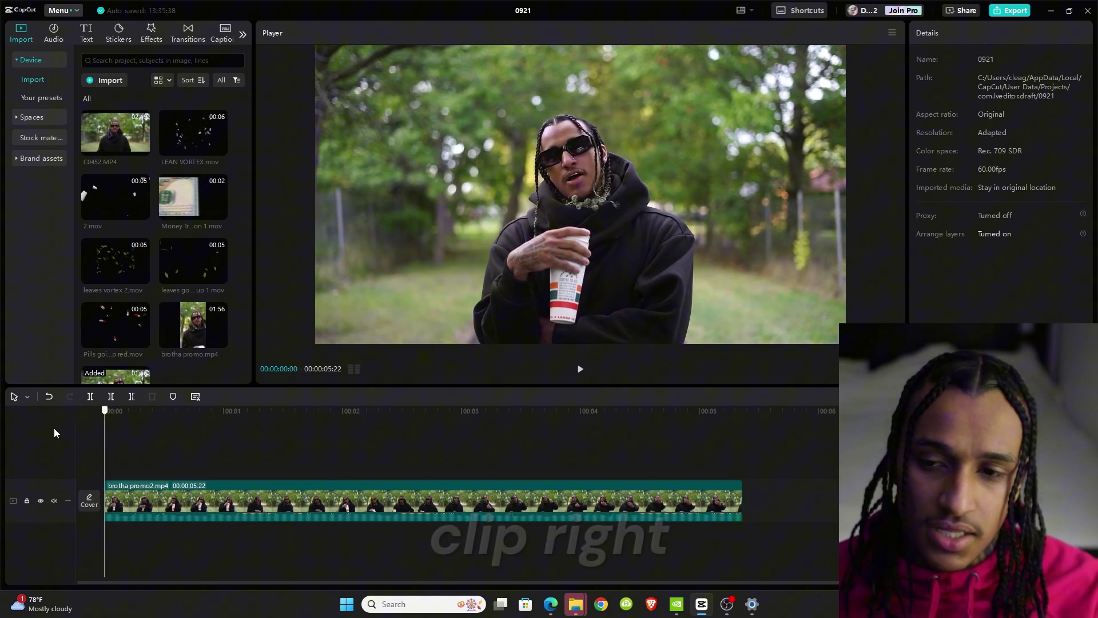
left_click(737, 466)
left_click(280, 435)
left_click(273, 435)
left_click(270, 435)
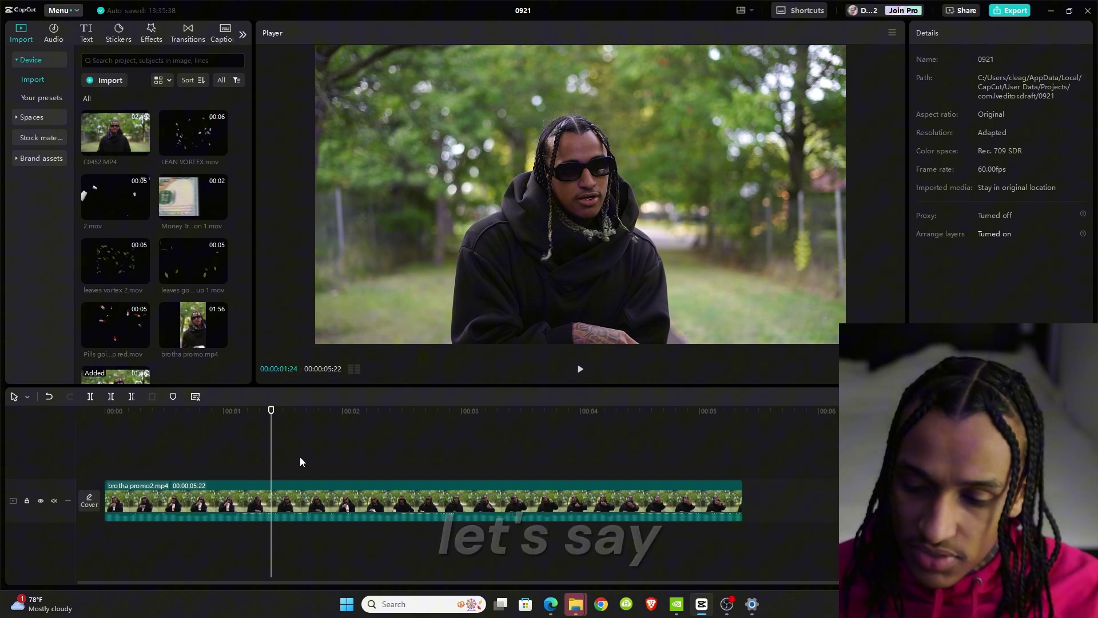
Step: Export the clip as a 1080p, 60fps H.264 mp4
left_click(1010, 10)
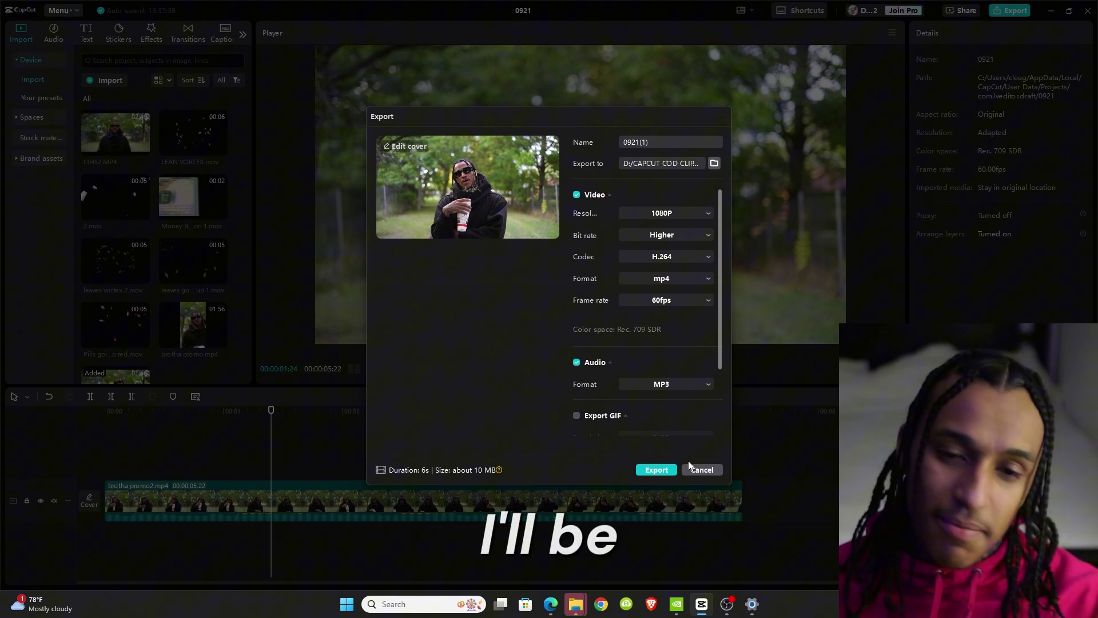
left_click(690, 465)
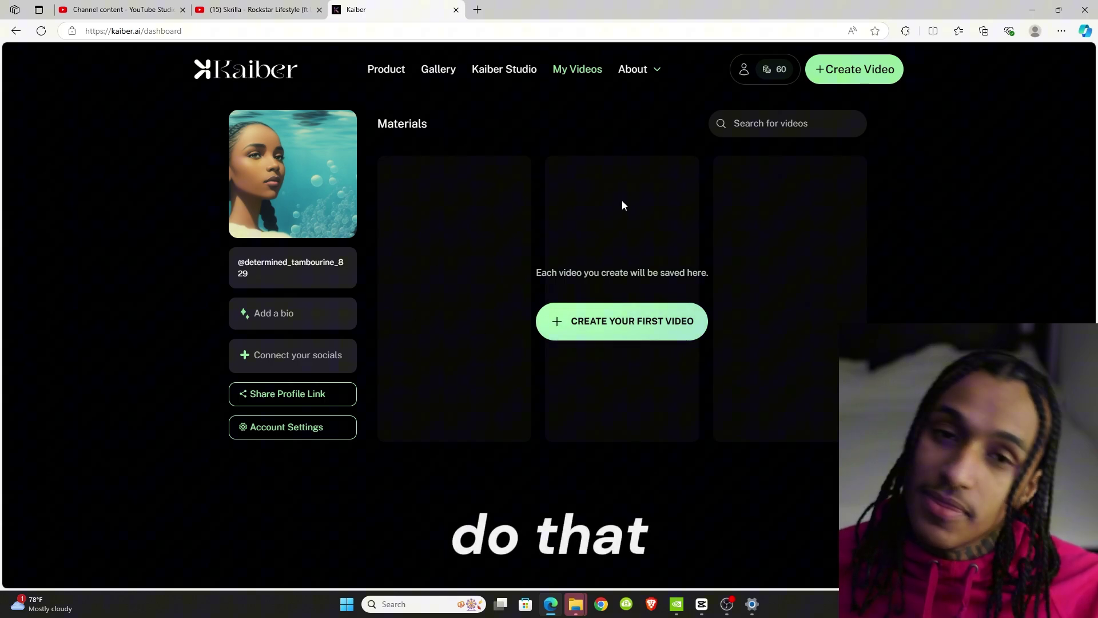
Step: Create a Transform video from 0921.mp4 dragged in from File Explorer, then go to the prompt step
left_click(613, 336)
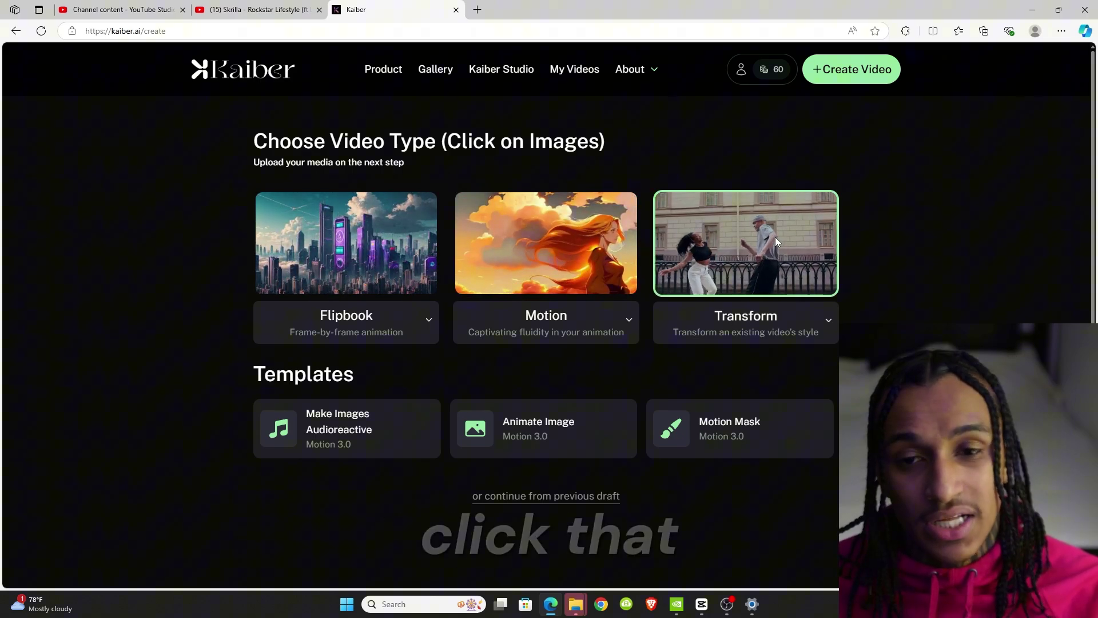
left_click(777, 242)
mouse_move(583, 605)
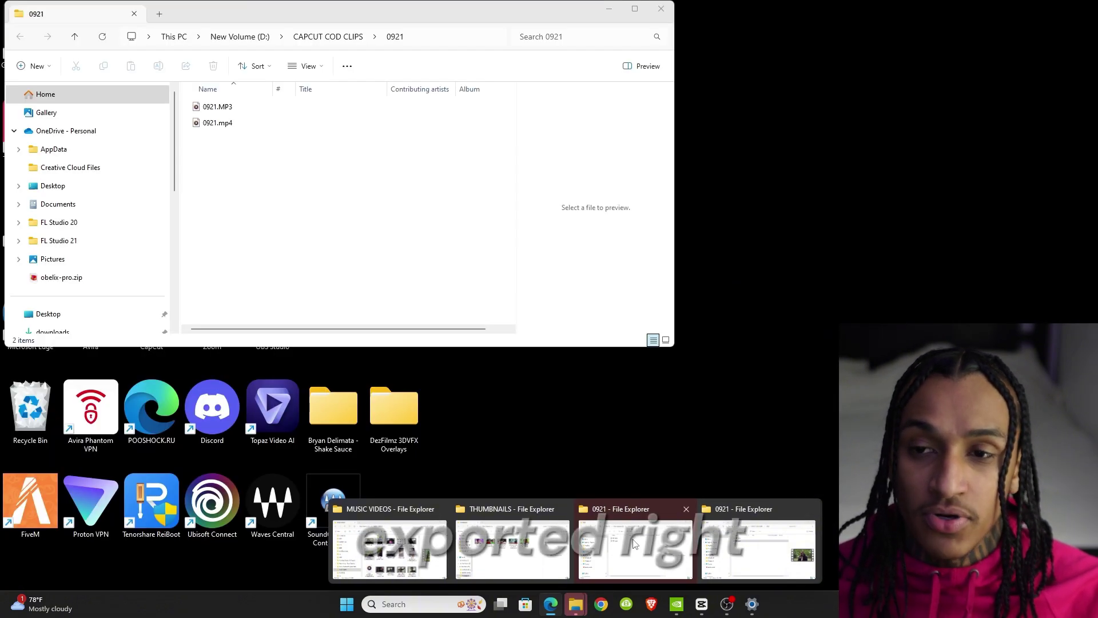
left_click(635, 547)
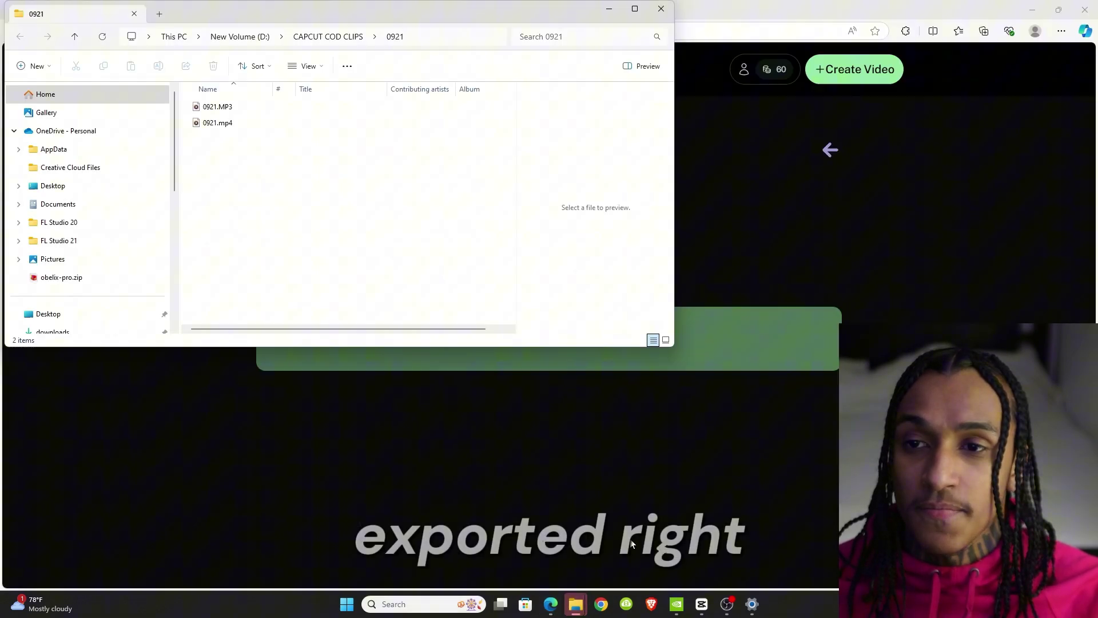
left_click_drag(240, 17, 701, 233)
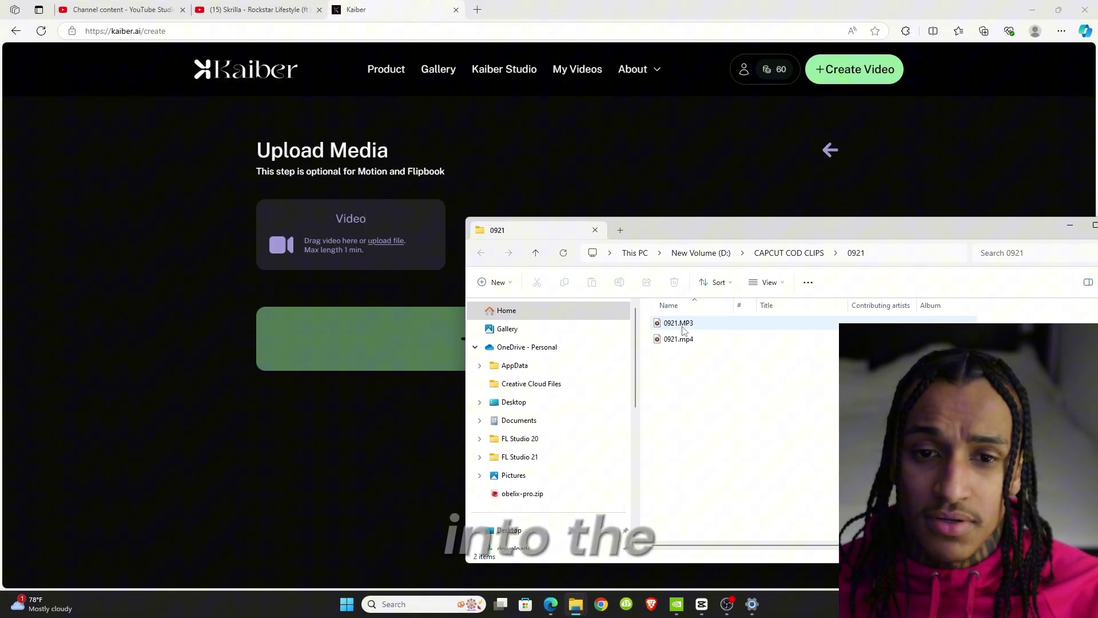
left_click_drag(679, 339, 336, 248)
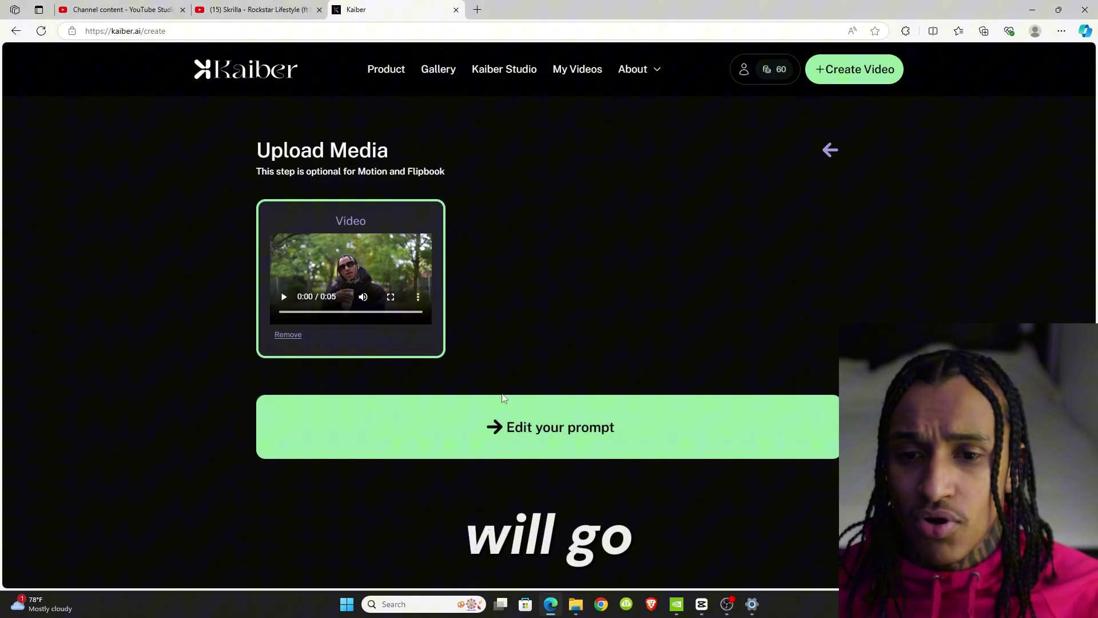
left_click(515, 427)
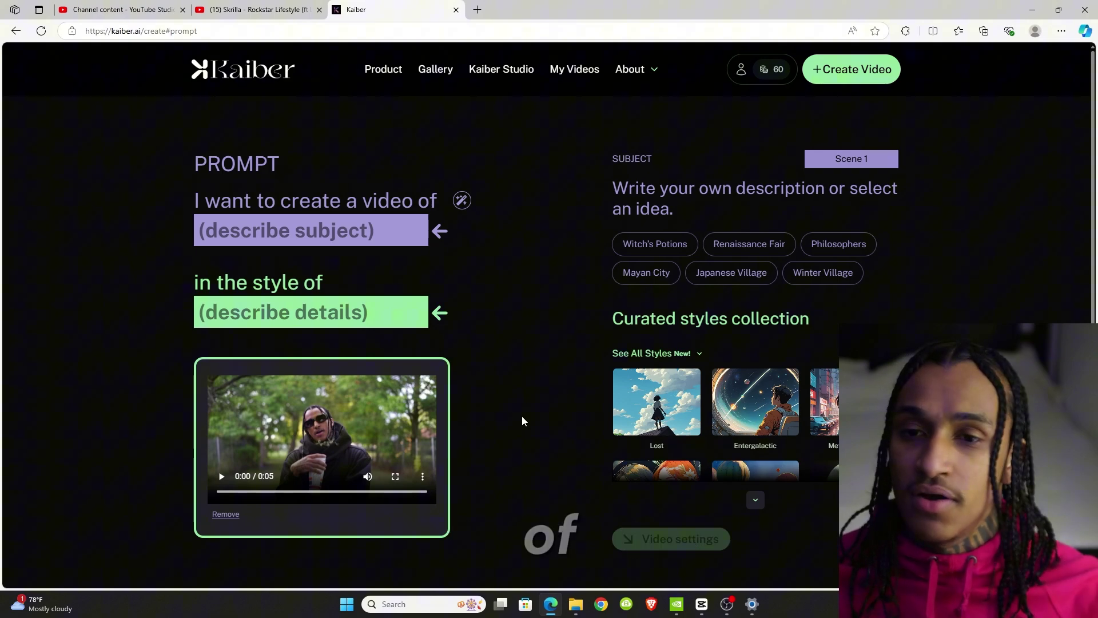
Step: Set the prompt subject to 'a demon with horns' and the style to 'anime'
left_click(313, 239)
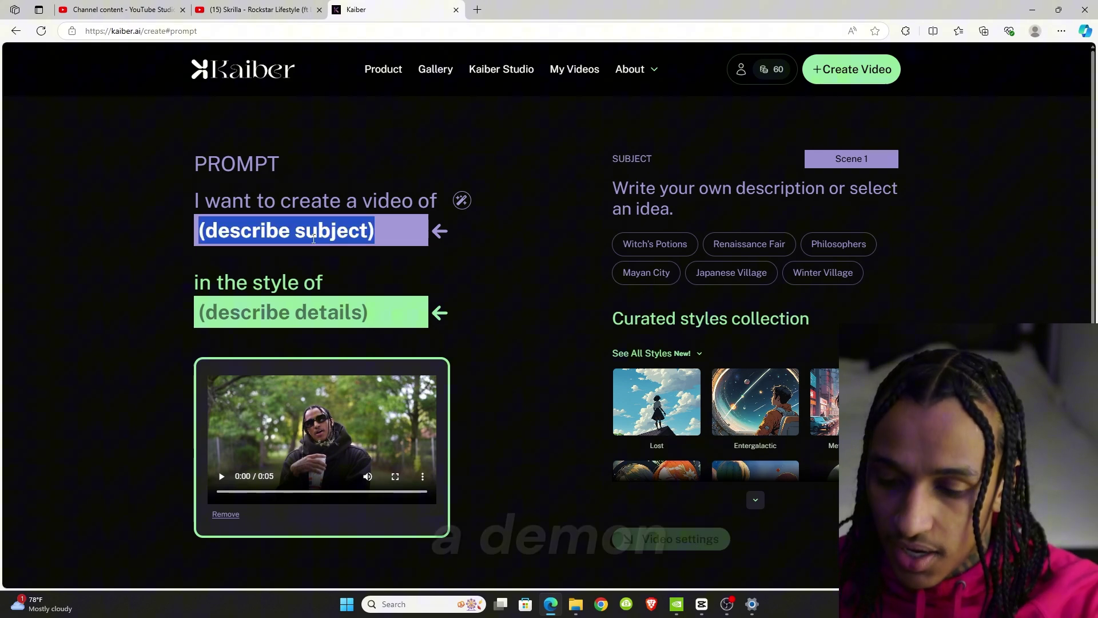
type("a demon with horns")
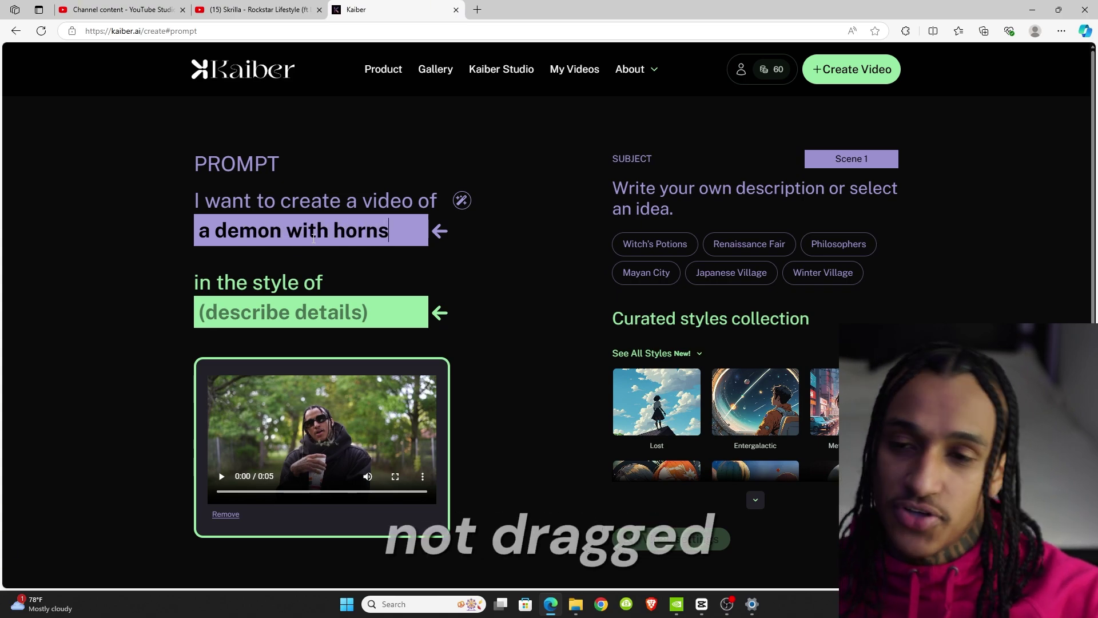
left_click(263, 316)
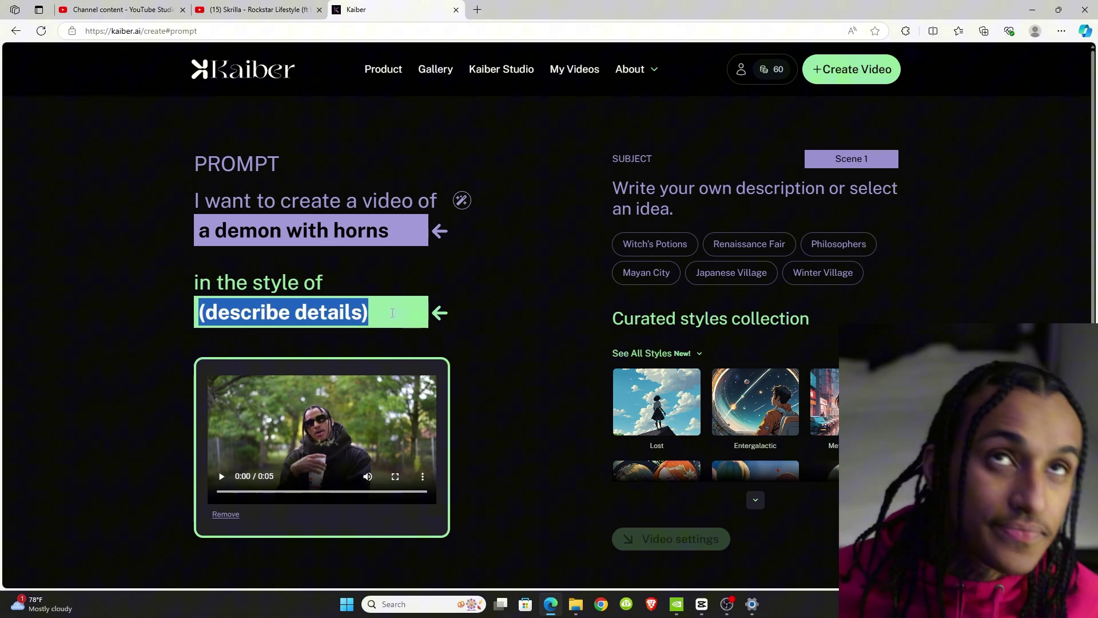
type("car")
key("BackSpace")
key("BackSpace")
key("BackSpace")
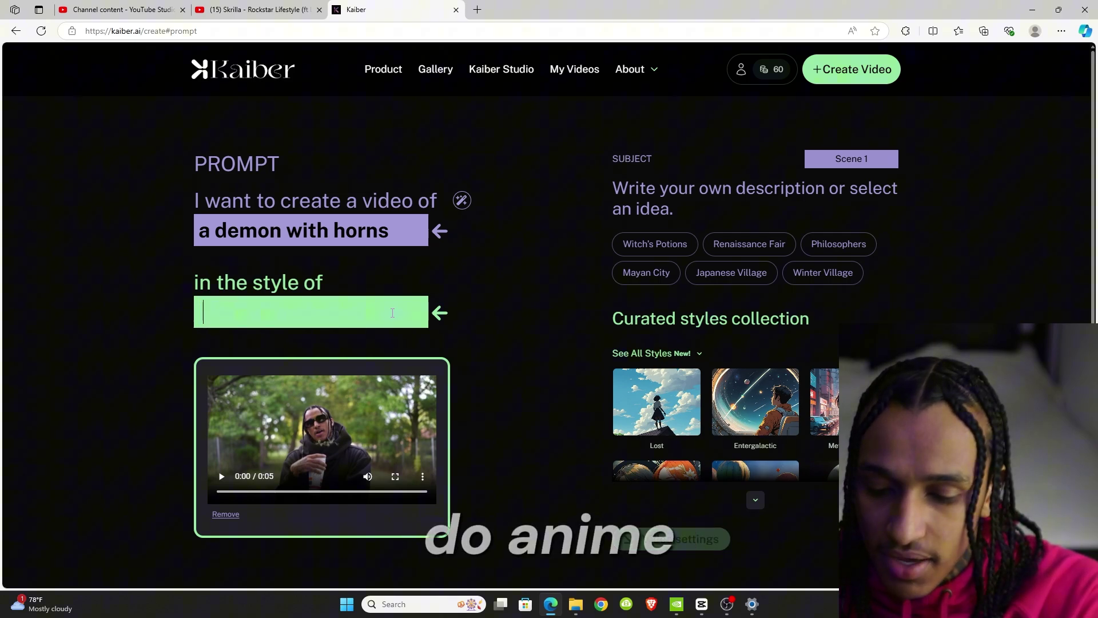
type("anime")
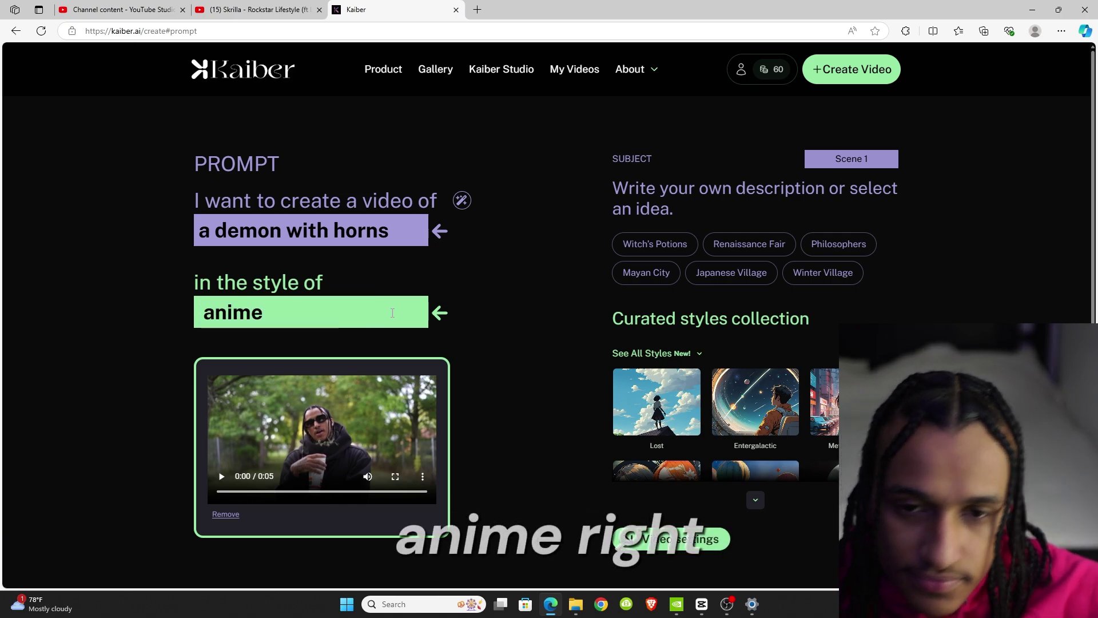
Step: Expand and browse the full curated styles collection
left_click(758, 501)
scroll(705, 353, "down", 2)
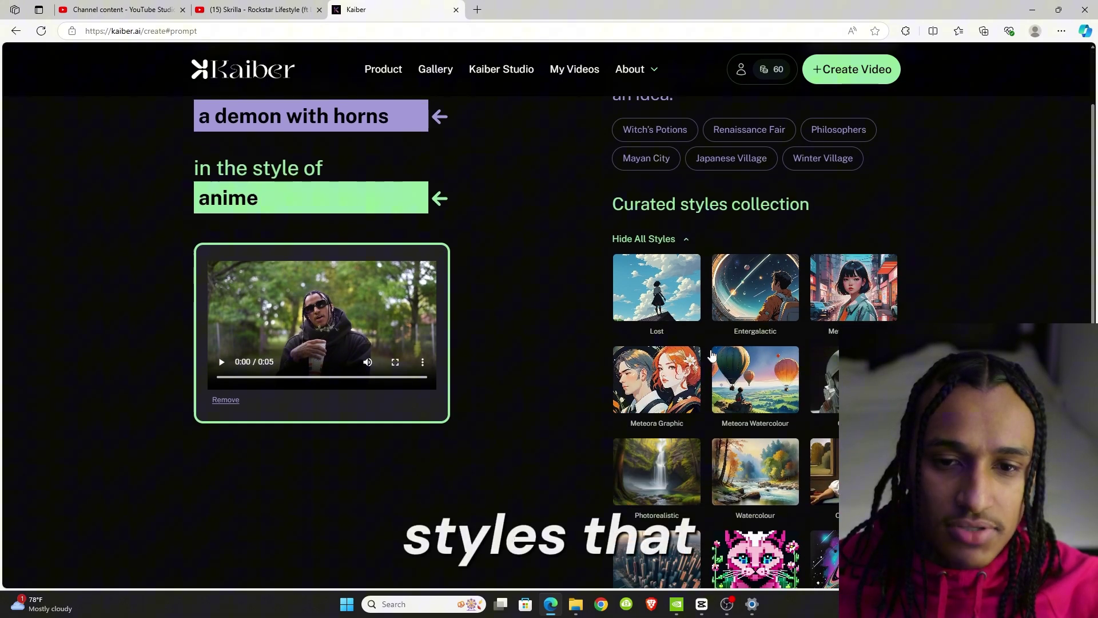
scroll(713, 166, "up", 2)
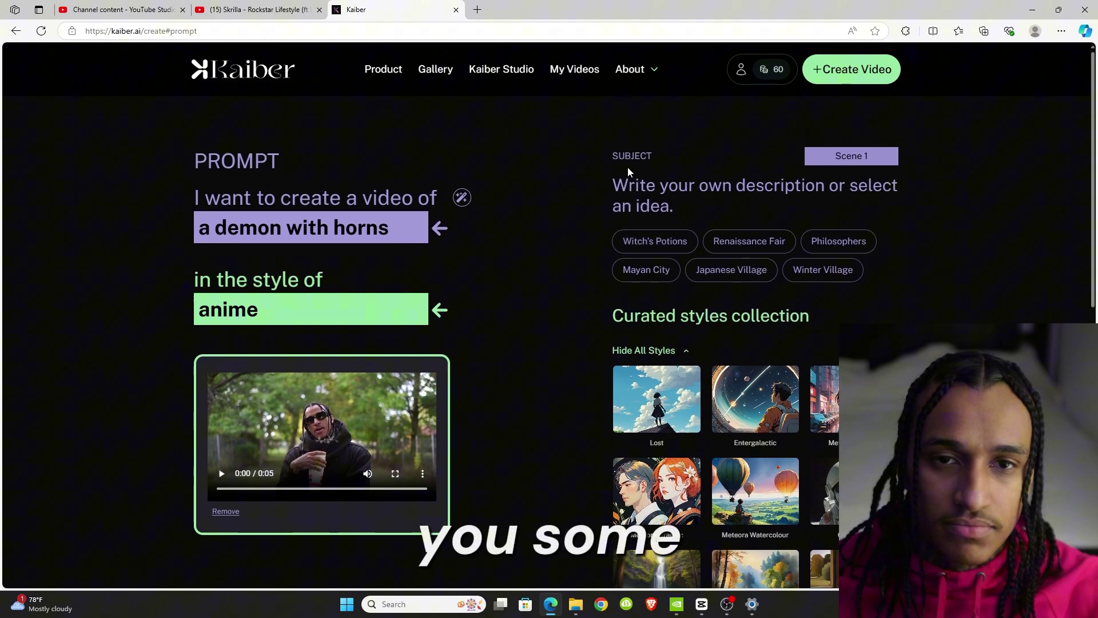
scroll(536, 293, "down", 10)
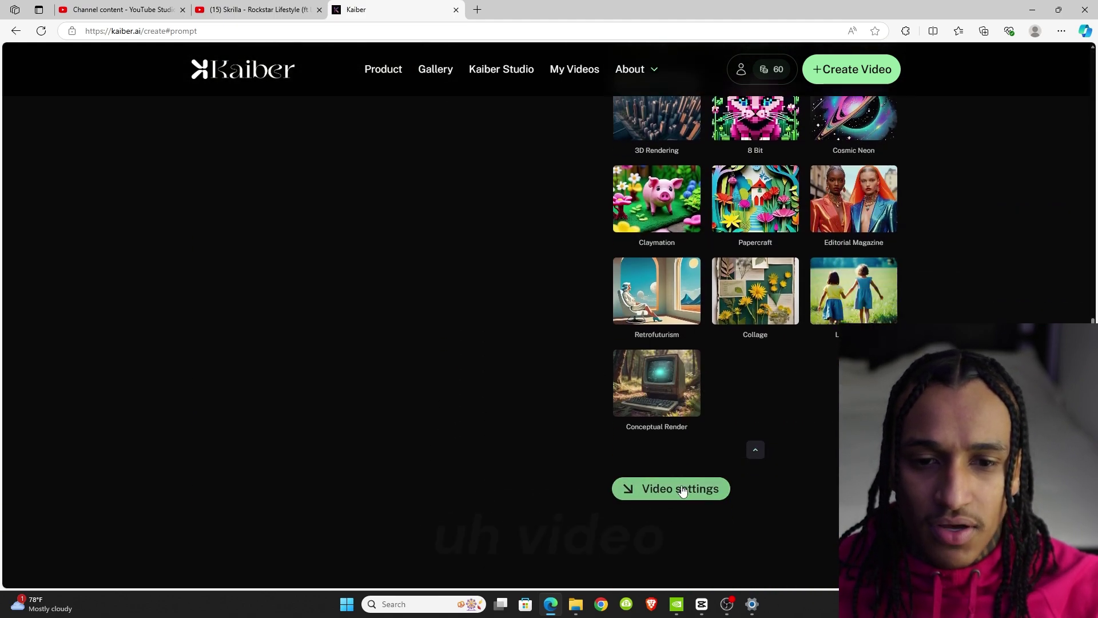
Step: In video settings, keep intensity 4 and the Animated model, then generate previews
left_click(707, 487)
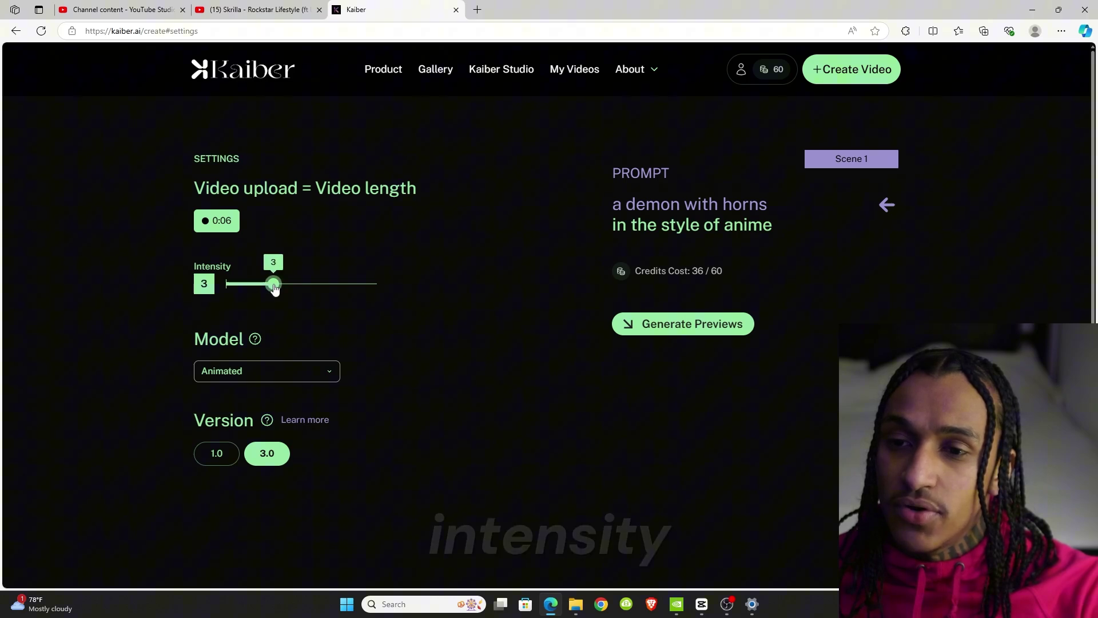
left_click(312, 373)
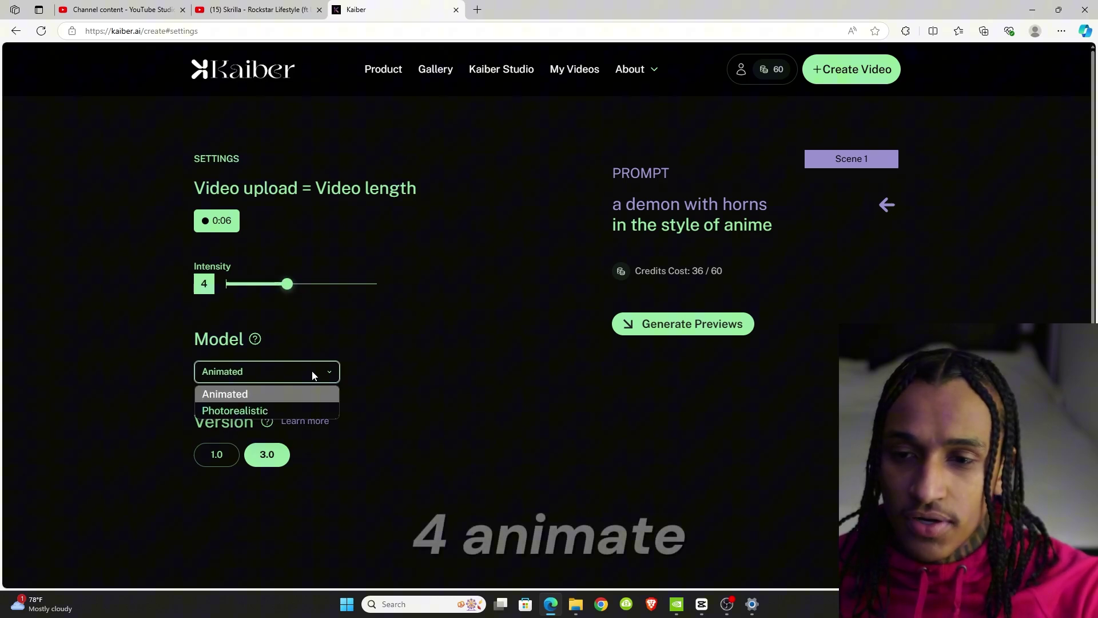
left_click(313, 374)
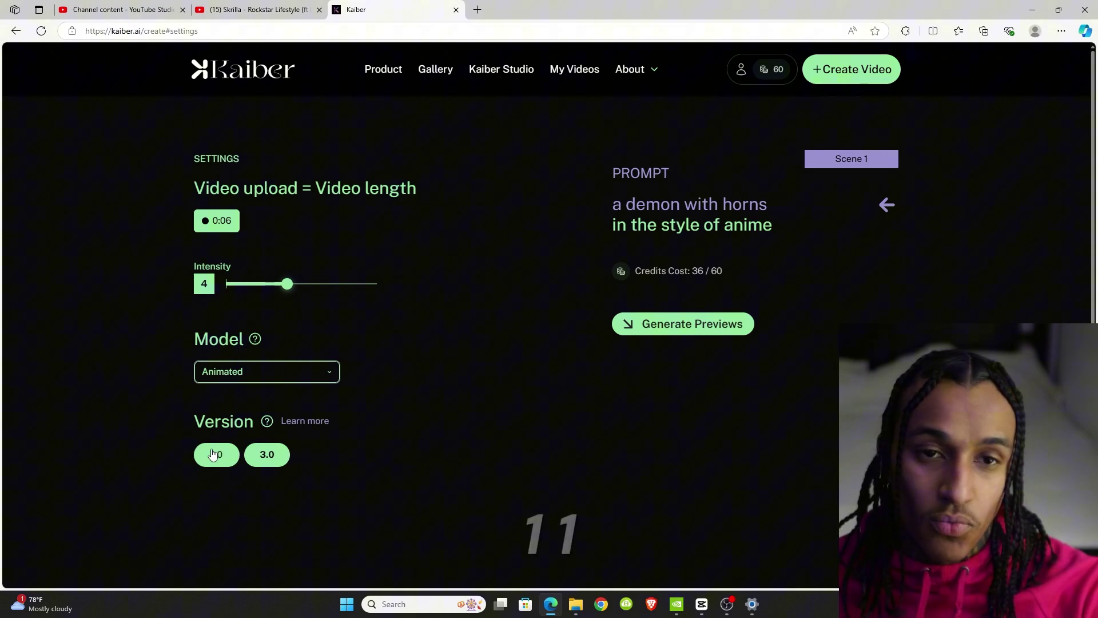
left_click(708, 332)
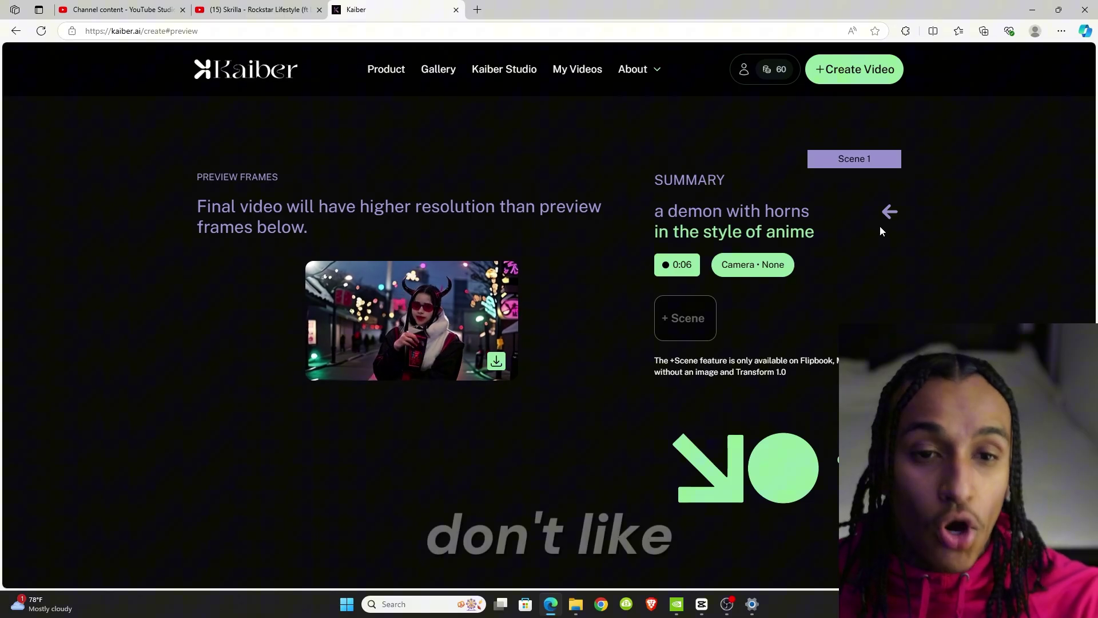
Step: Back on the prompt, change the subject to 'a boy zombie' and select 'anime' for replacement
left_click(889, 213)
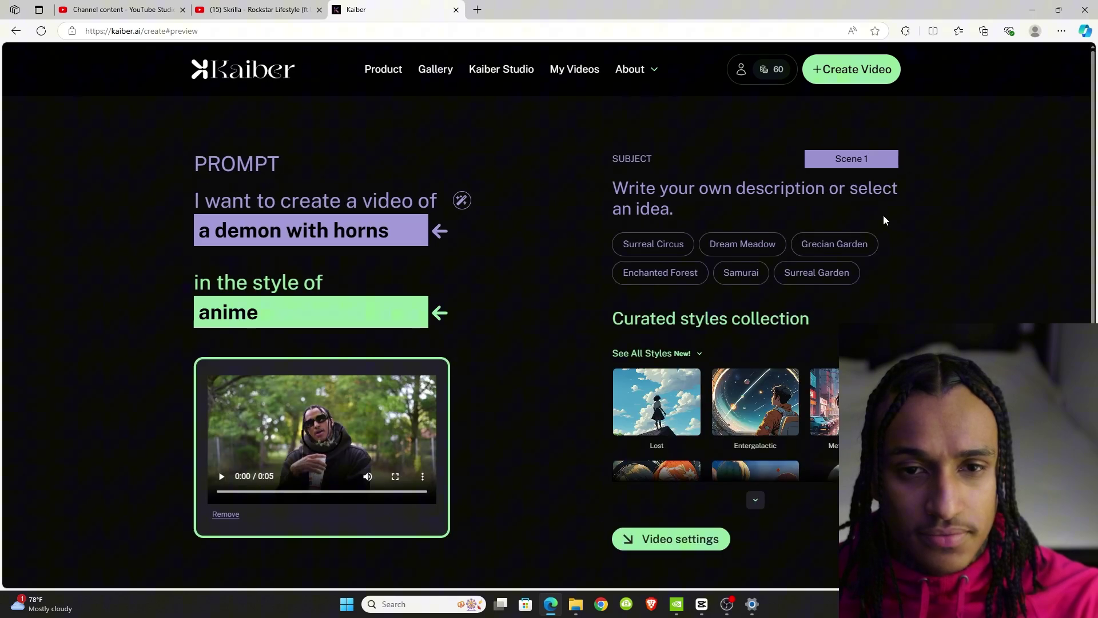
left_click_drag(388, 232, 193, 255)
type("a boy ")
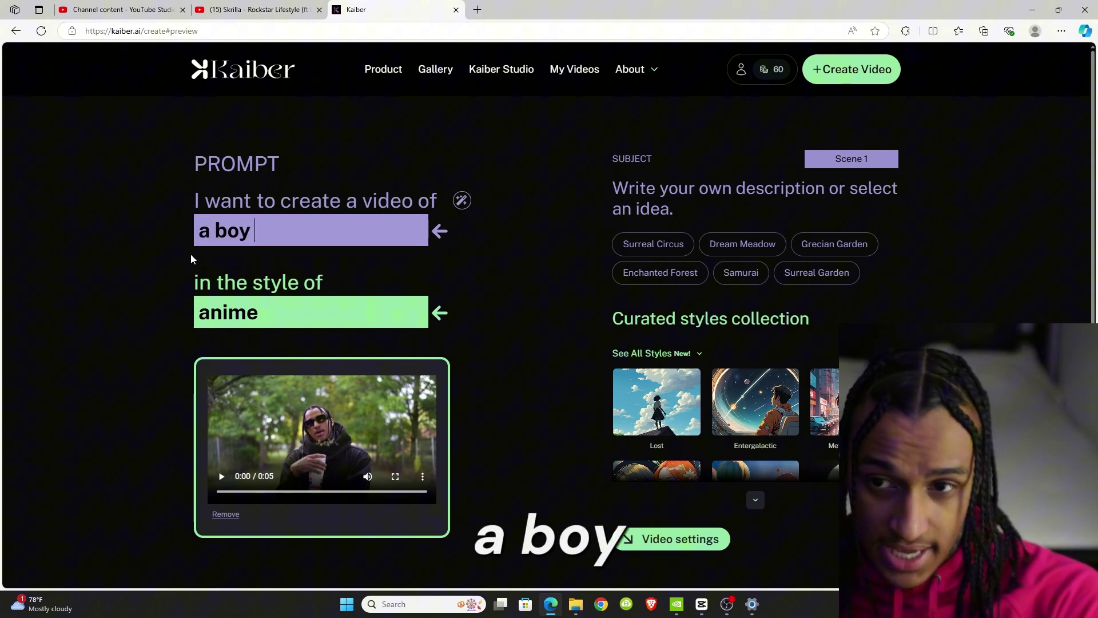
type("zombie")
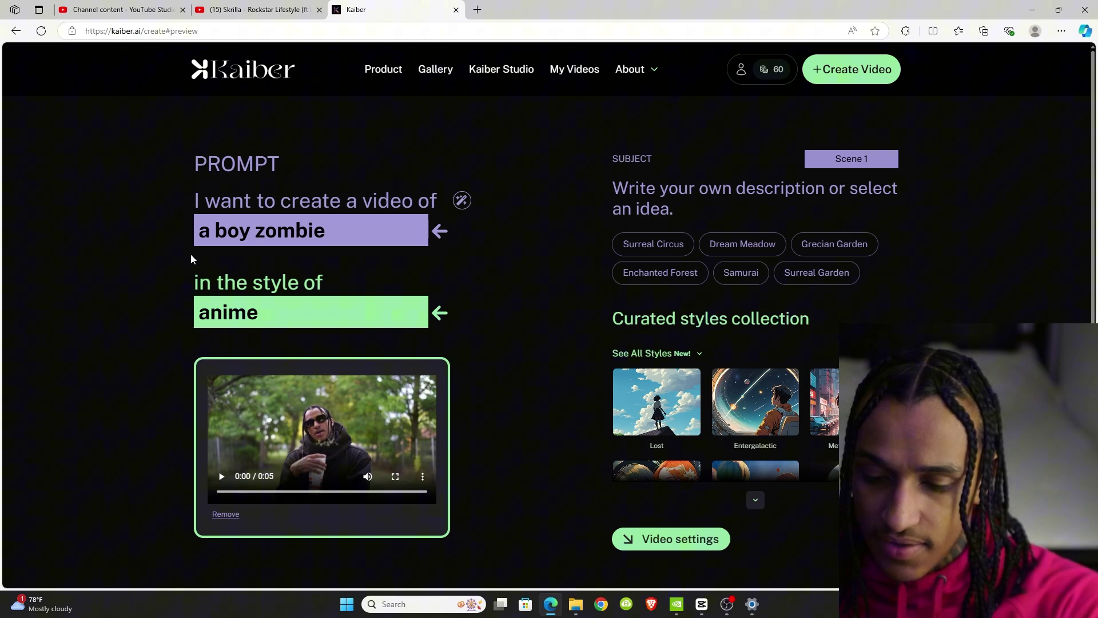
left_click_drag(260, 312, 164, 324)
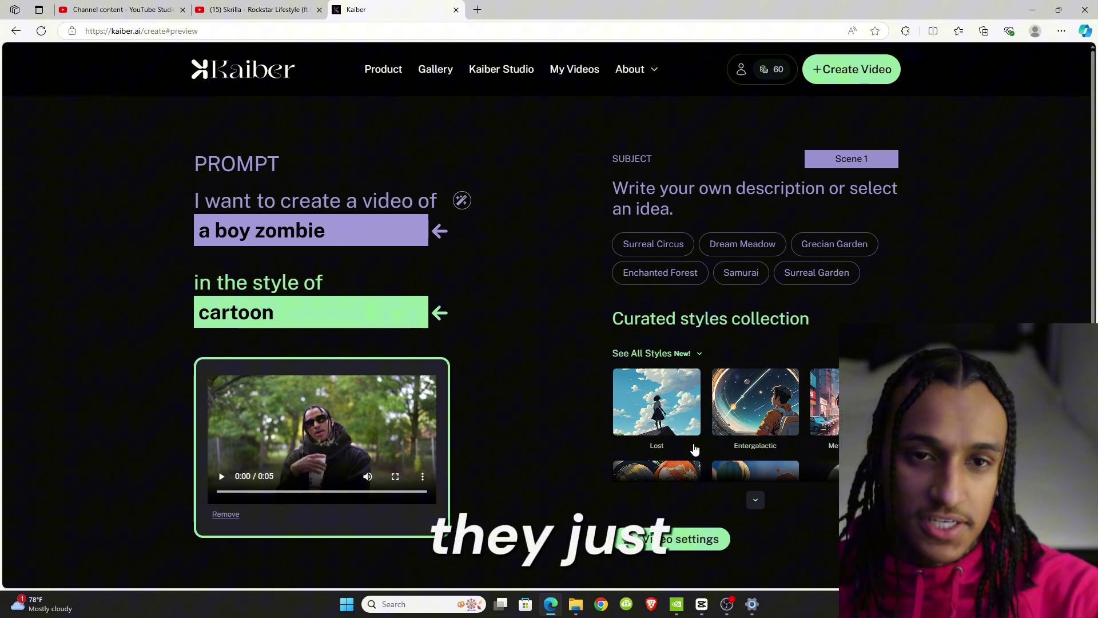
Step: Lower the intensity to 2 in video settings and generate previews of the cartoon zombie
left_click(703, 550)
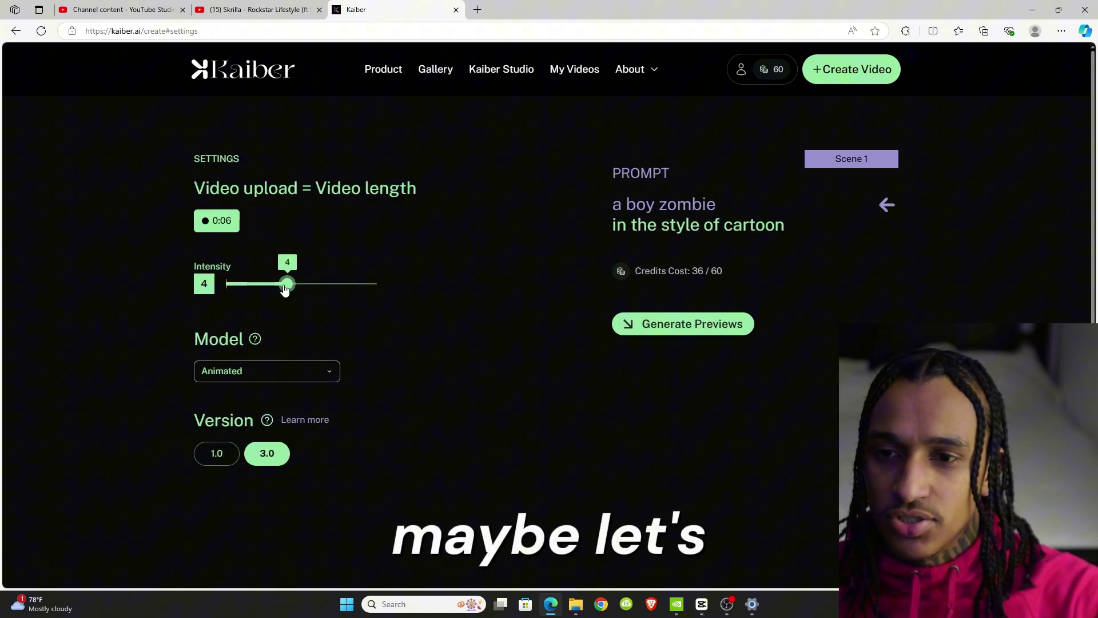
left_click_drag(286, 285, 259, 298)
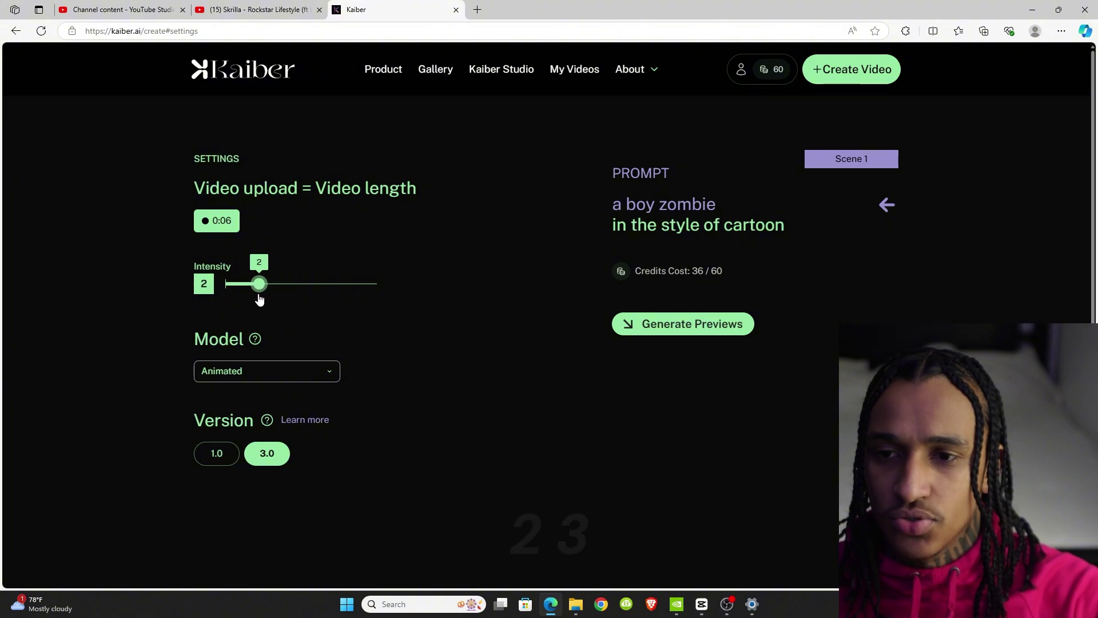
left_click(656, 322)
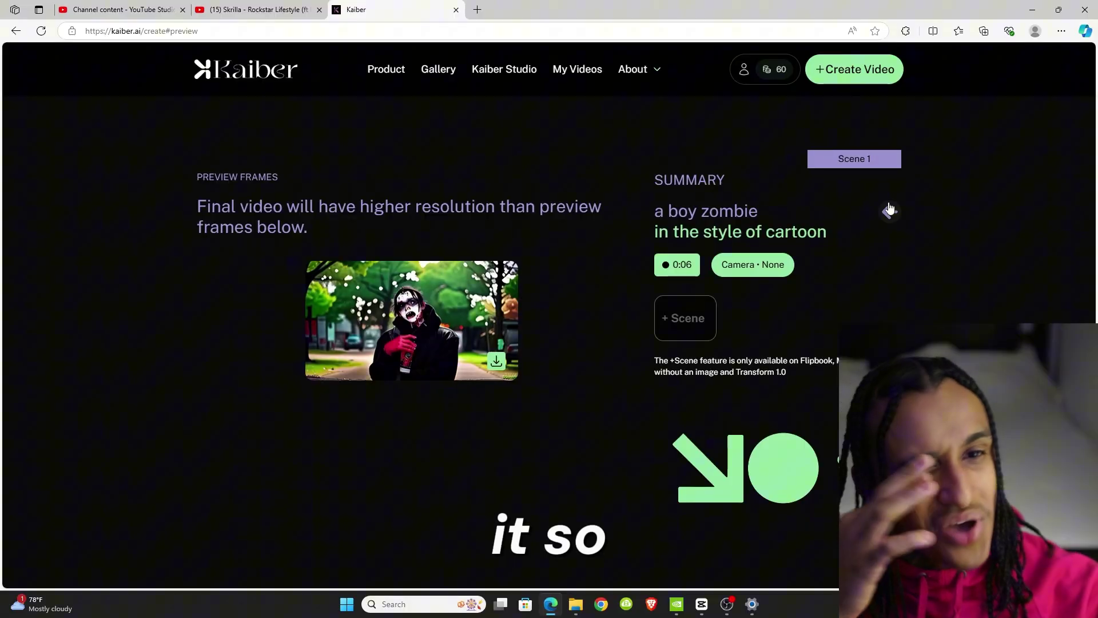
Step: After reviewing the cartoon zombie preview, go back to the prompt editor
left_click(890, 210)
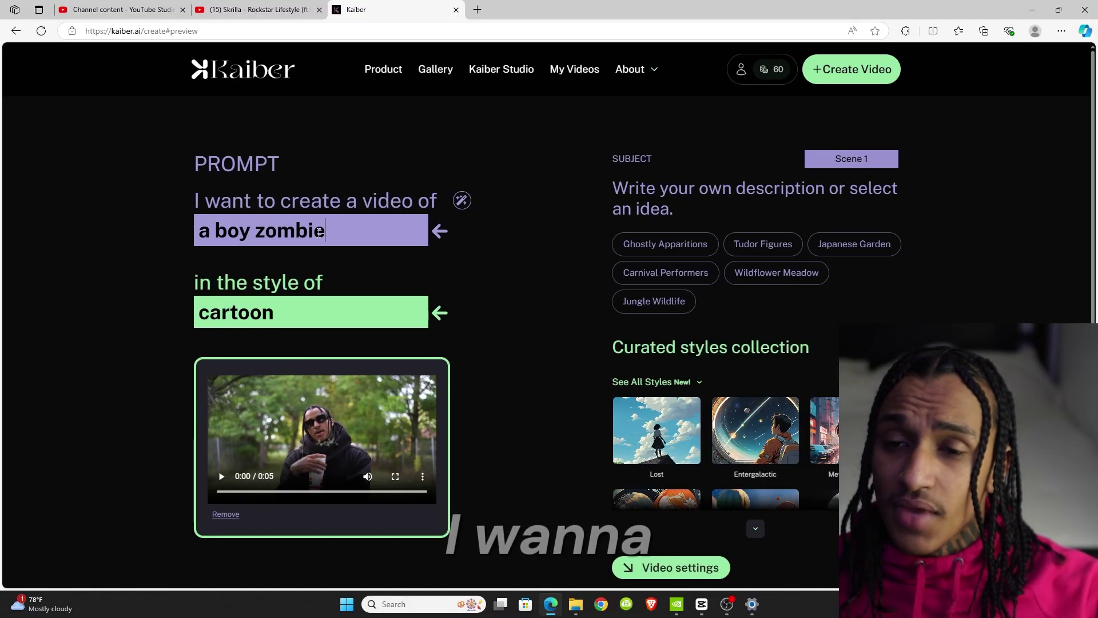
Step: Extend the subject to 'a boy zombie half dead' and select the style text to replace
left_click_drag(325, 231, 187, 247)
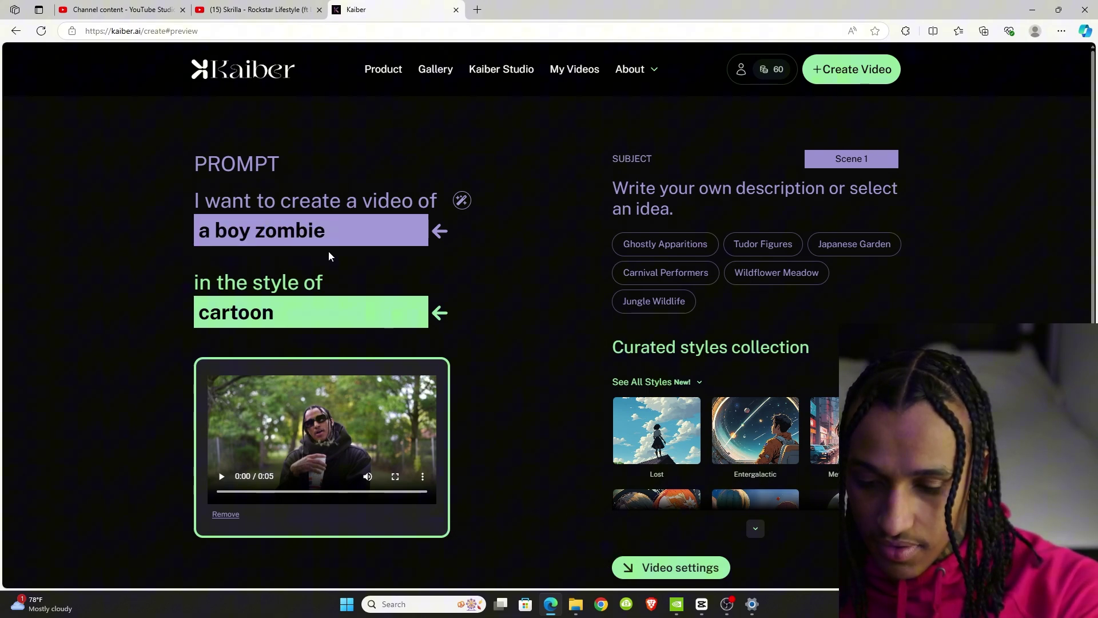
type("half ")
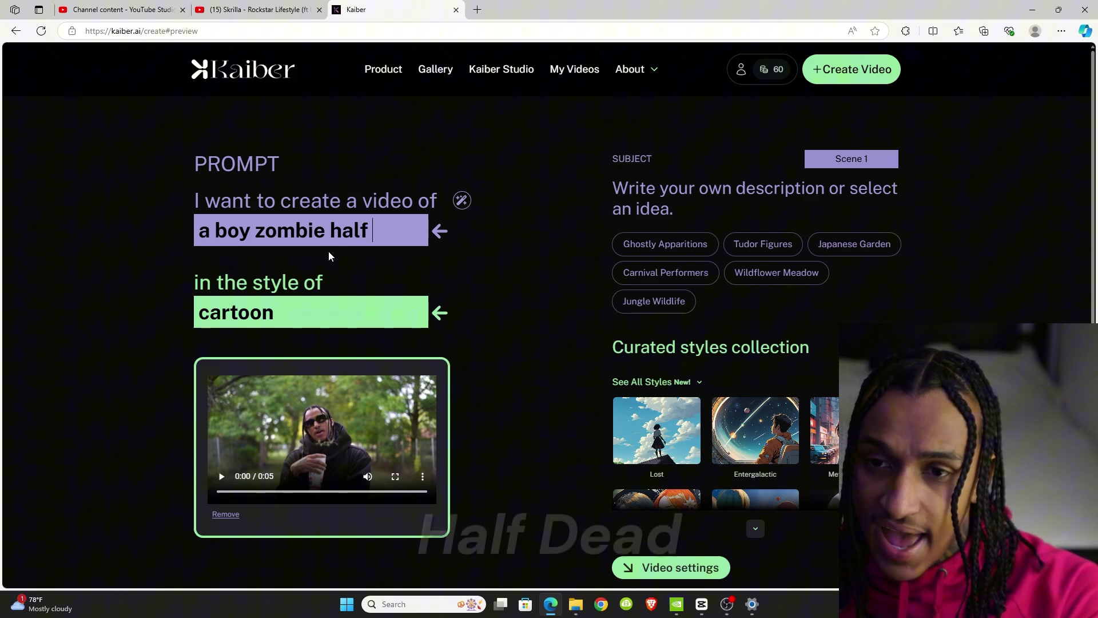
type("dead")
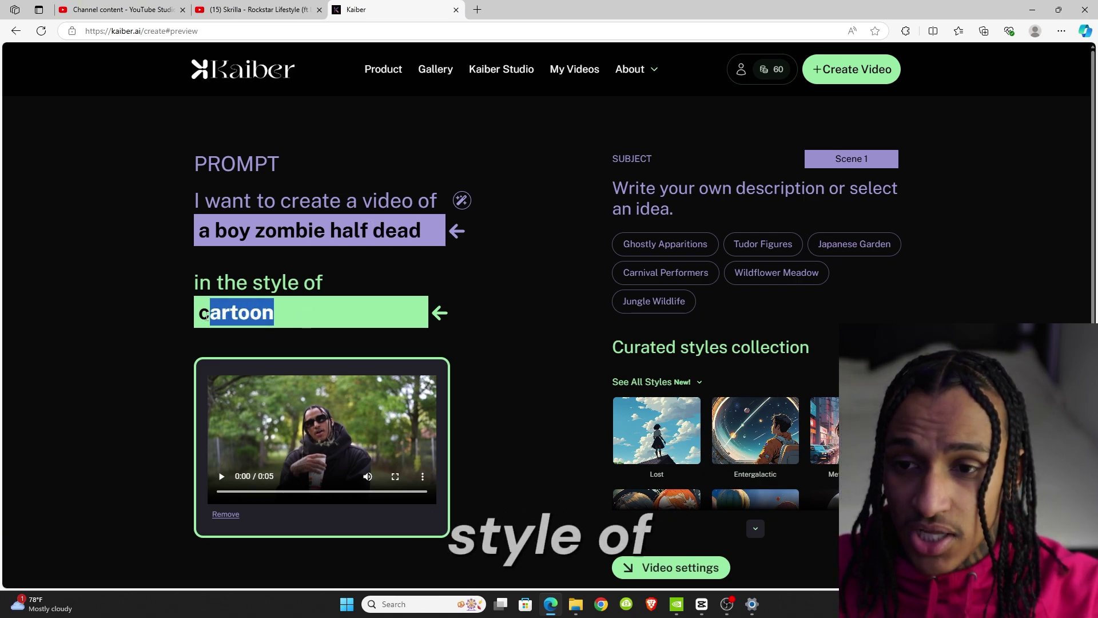
left_click_drag(207, 315, 179, 311)
Step: Expand See All Styles and scroll through the curated styles collection
scroll(713, 306, "down", 2)
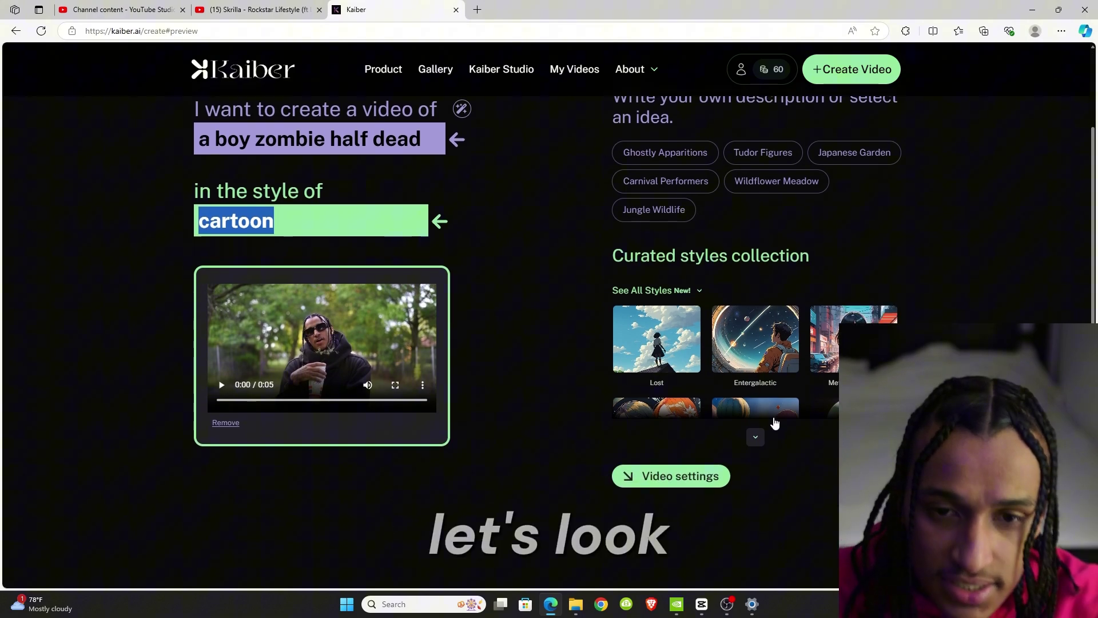
left_click(755, 438)
scroll(799, 353, "down", 2)
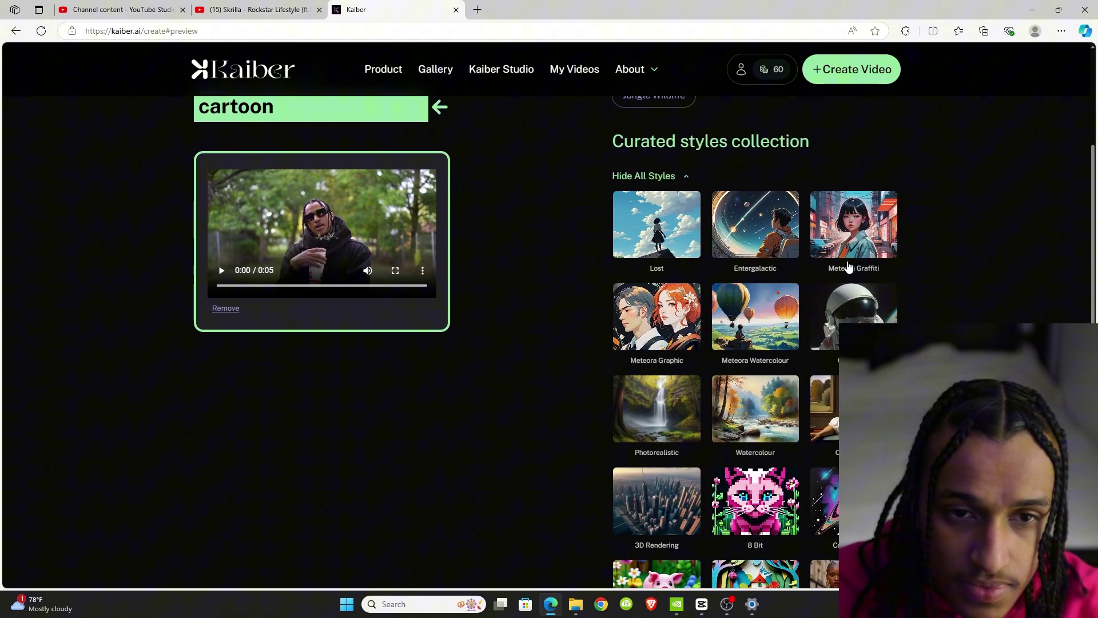
scroll(755, 361, "down", 1)
scroll(755, 343, "down", 2)
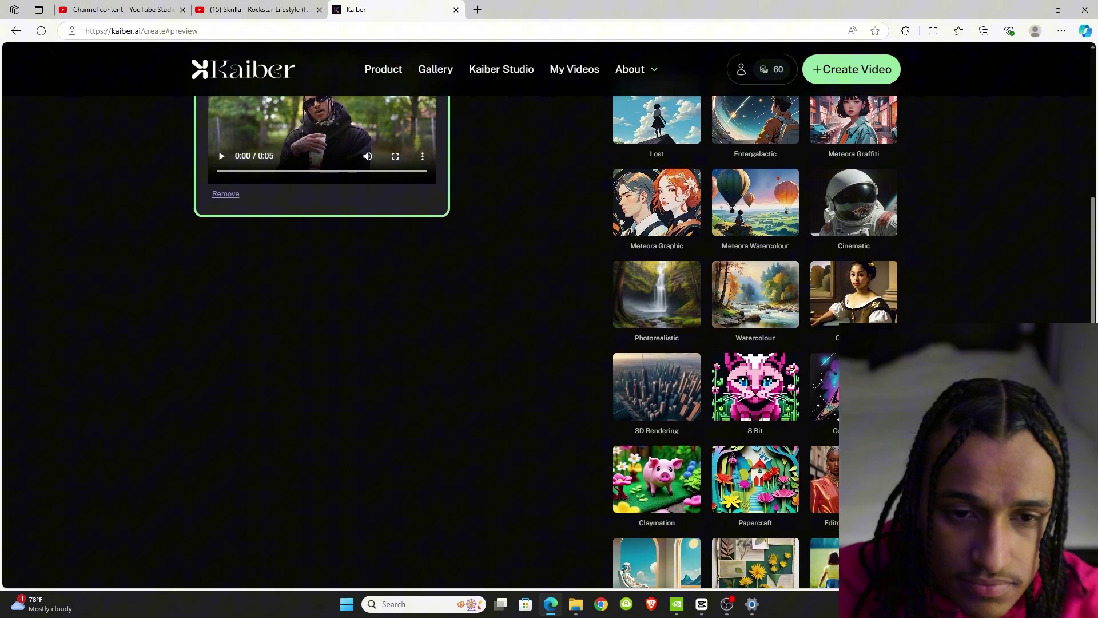
scroll(708, 510, "down", 2)
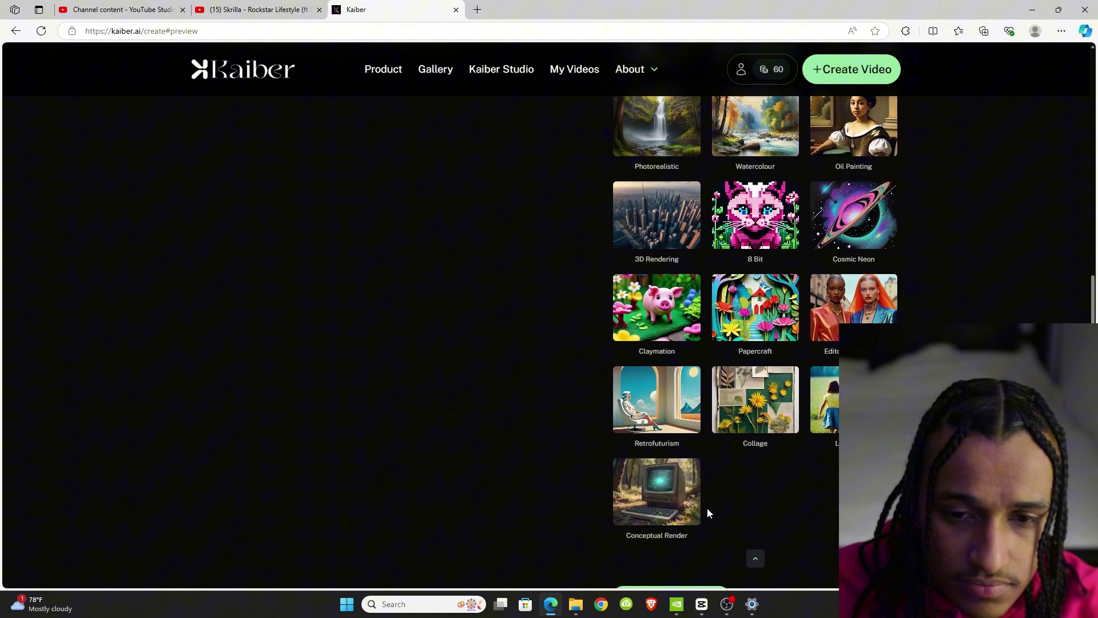
scroll(686, 434, "up", 3)
scroll(689, 462, "up", 1)
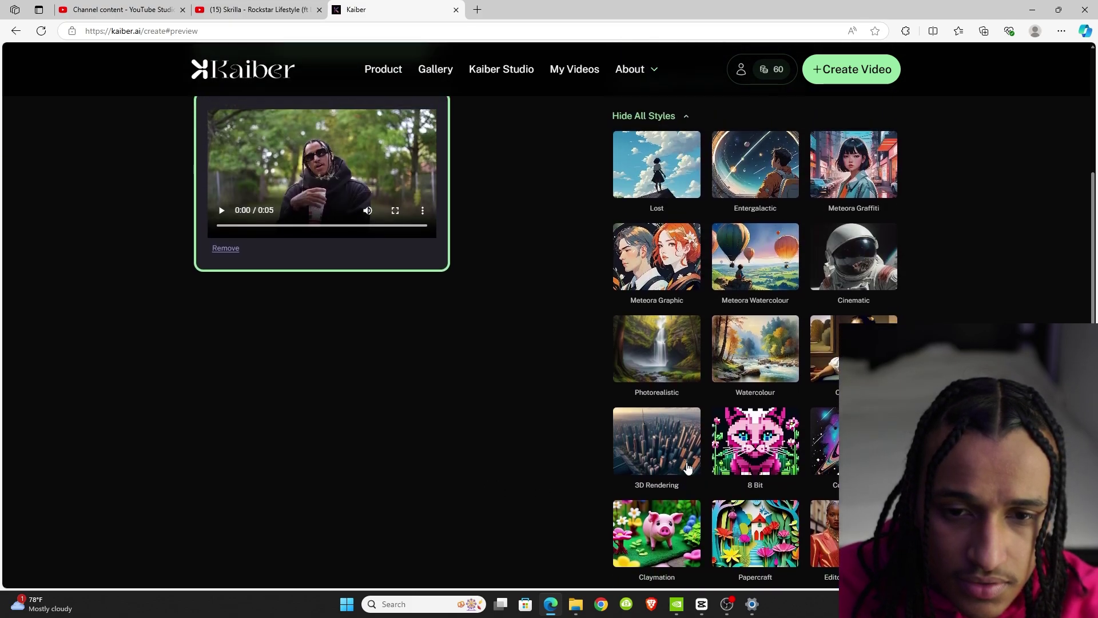
scroll(673, 560, "up", 1)
scroll(661, 504, "up", 2)
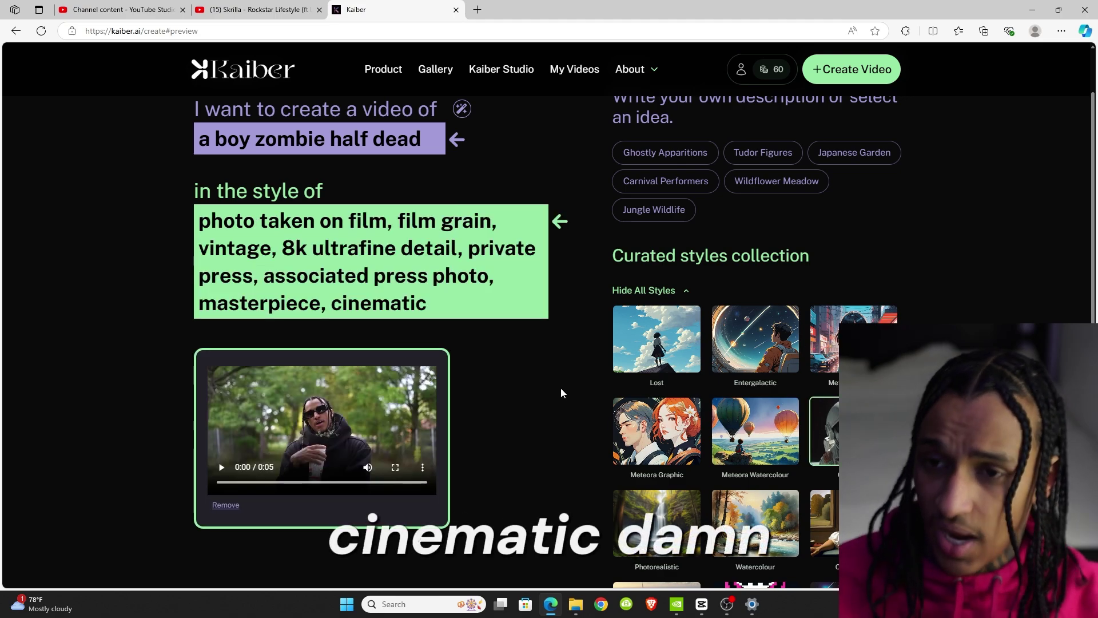
scroll(561, 390, "up", 1)
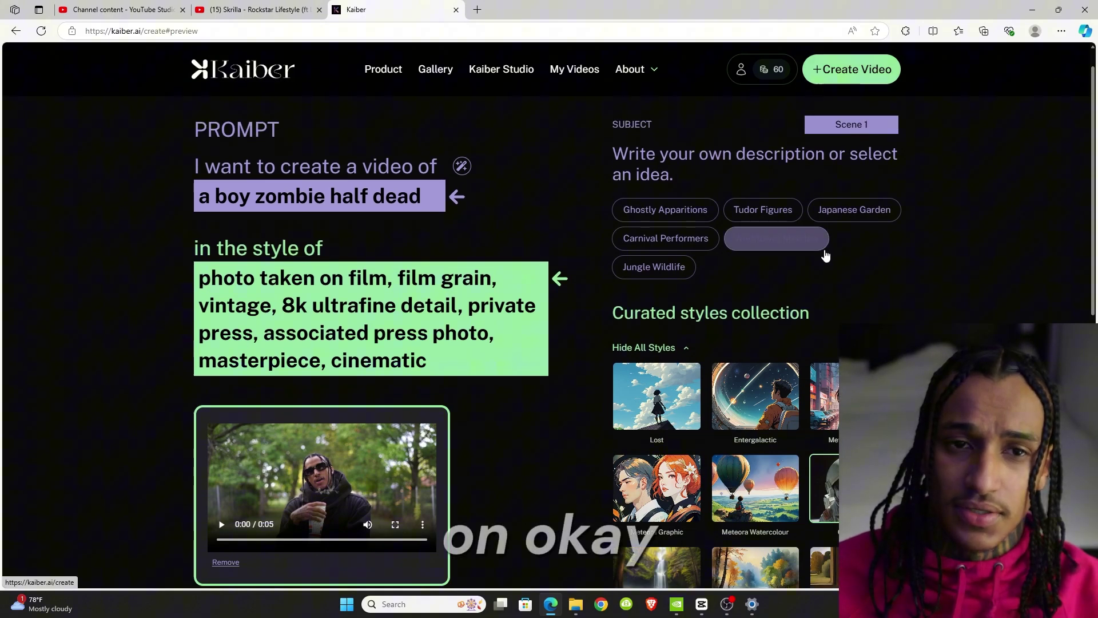
Step: Raise the intensity to 3 in video settings and generate a new film-photo preview
scroll(824, 259, "down", 9)
left_click(680, 484)
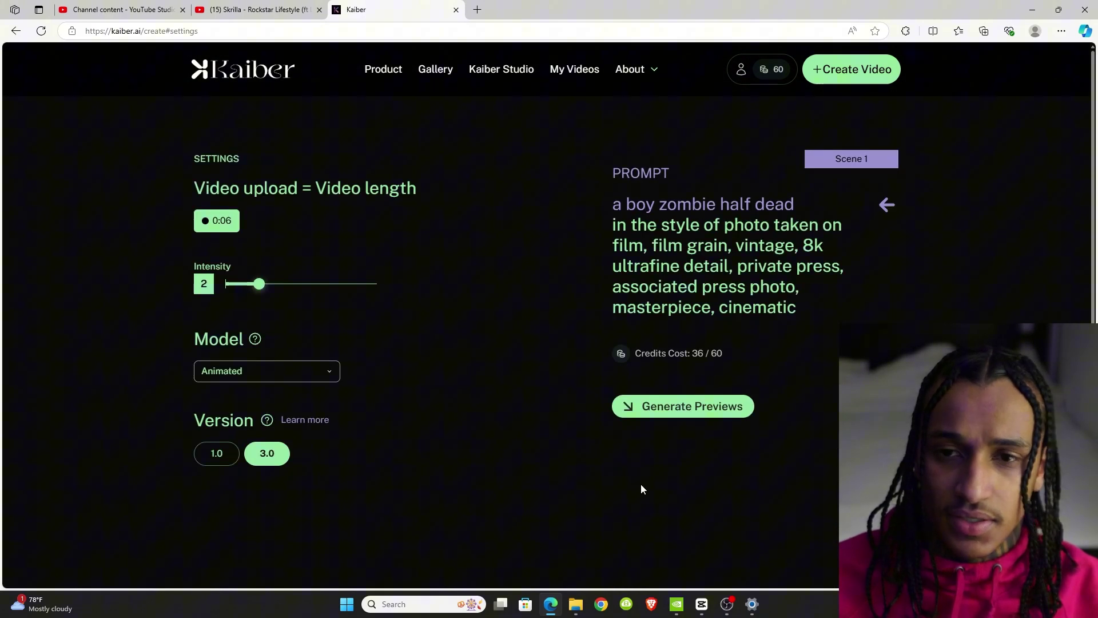
left_click_drag(259, 285, 268, 288)
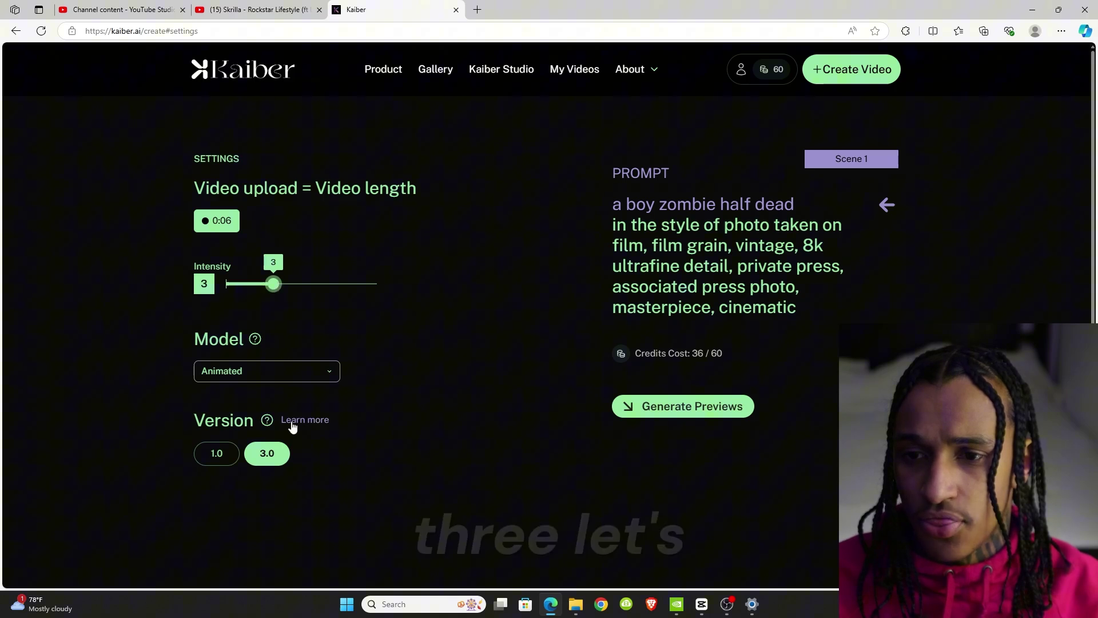
left_click(713, 413)
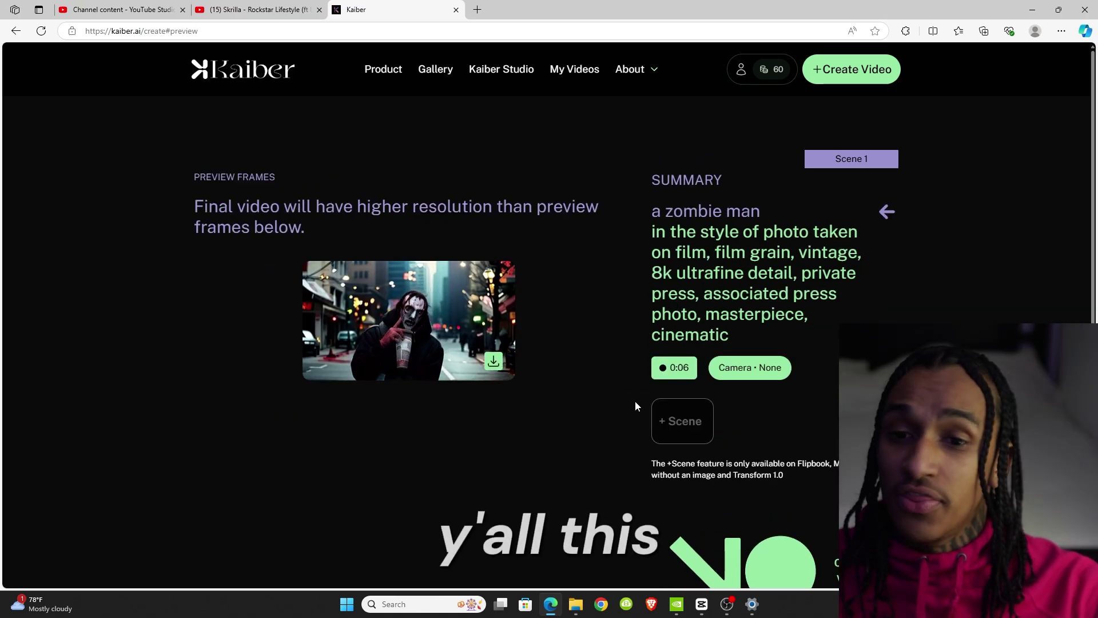
scroll(658, 408, "down", 1)
scroll(671, 410, "down", 1)
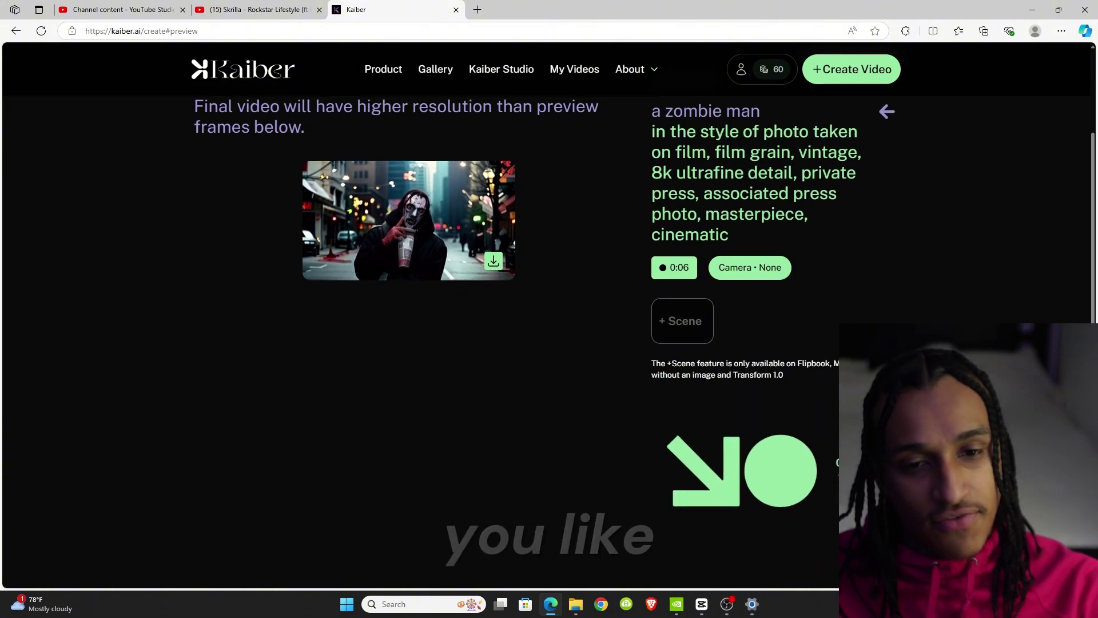
Step: Start rendering the full zombie video and view it in My Videos
left_click(804, 498)
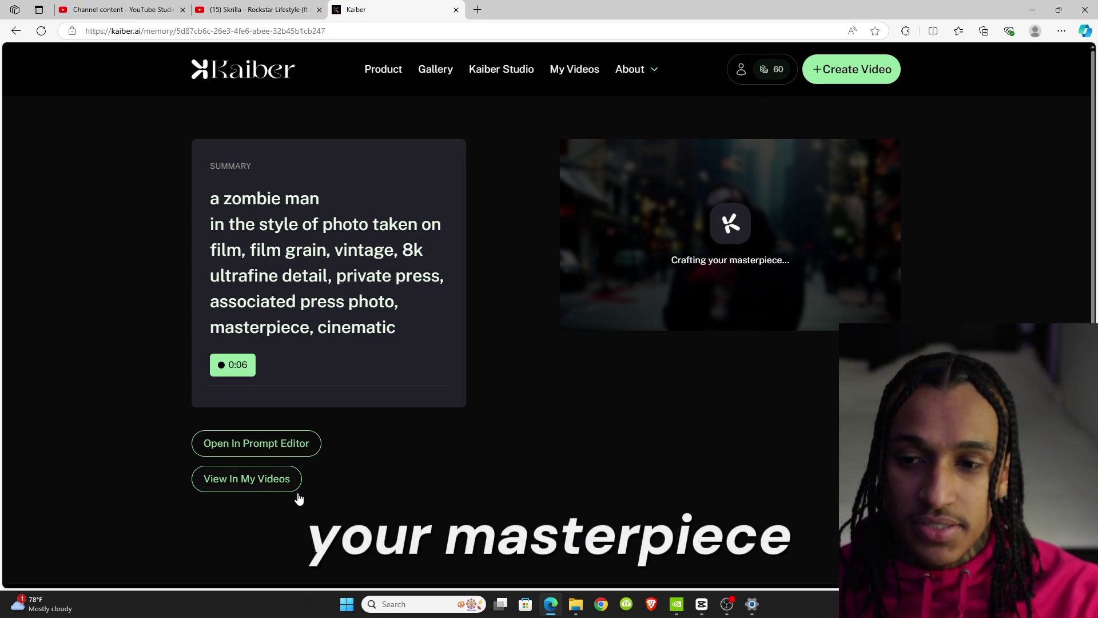
left_click(275, 477)
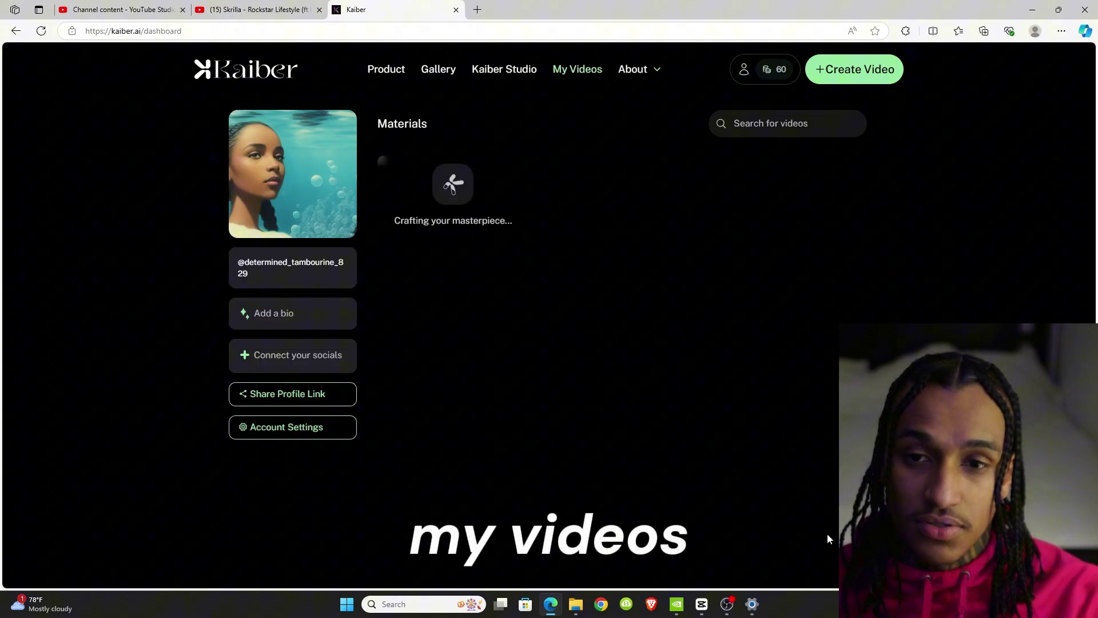
Step: Download the zombie man video as an mp4 and place it on a CapCut track above brotha promo2
mouse_move(517, 167)
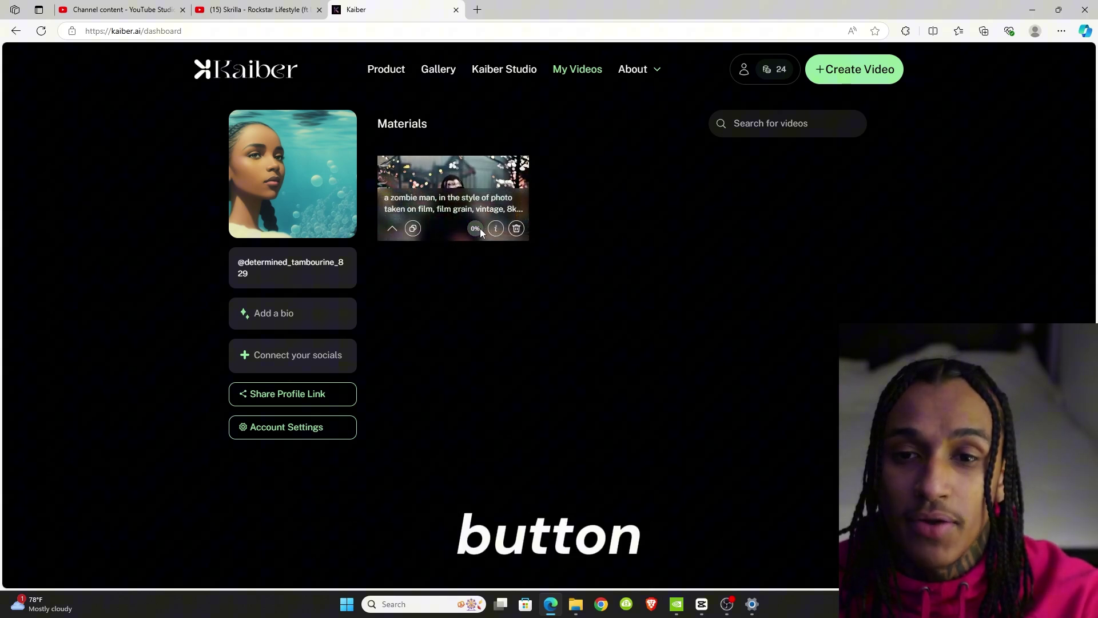
left_click(476, 229)
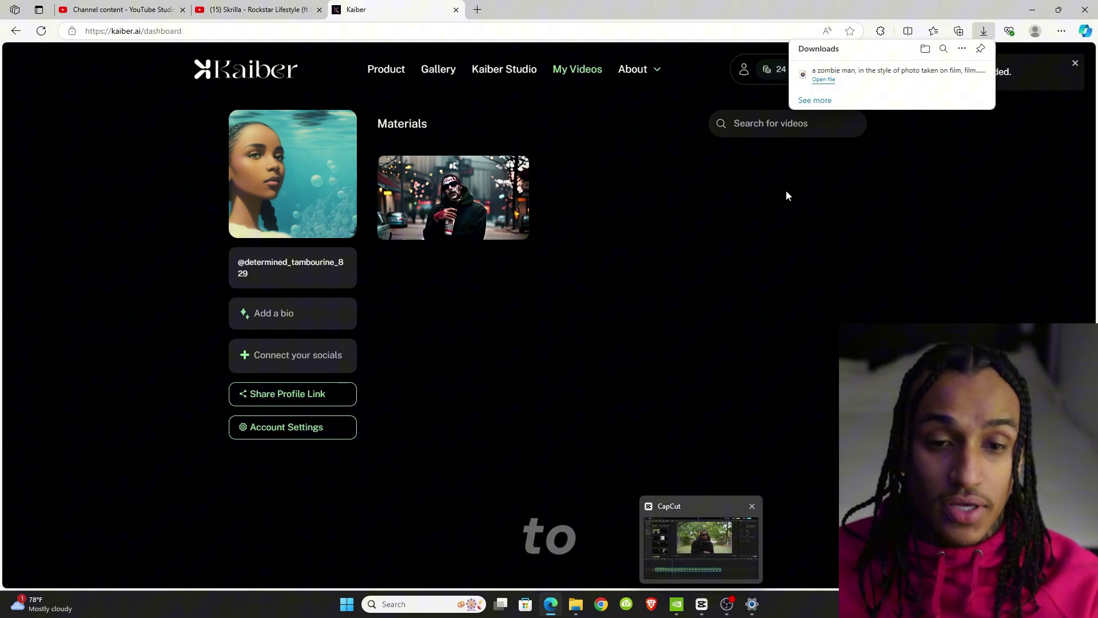
left_click_drag(841, 73, 813, 174)
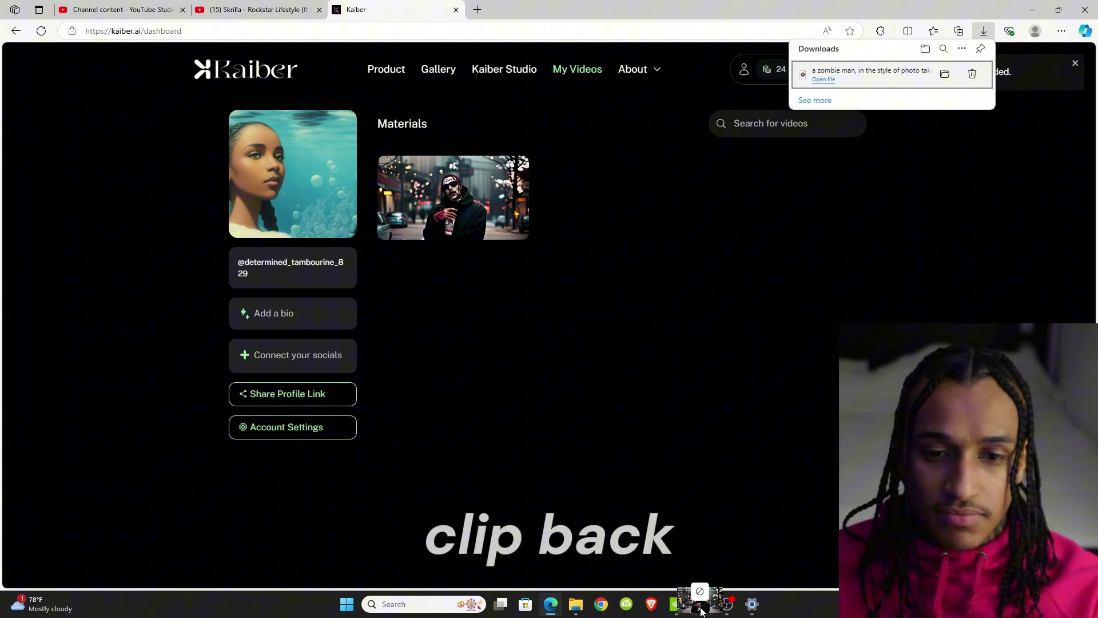
left_click_drag(703, 611, 430, 480)
left_click_drag(239, 432, 222, 471)
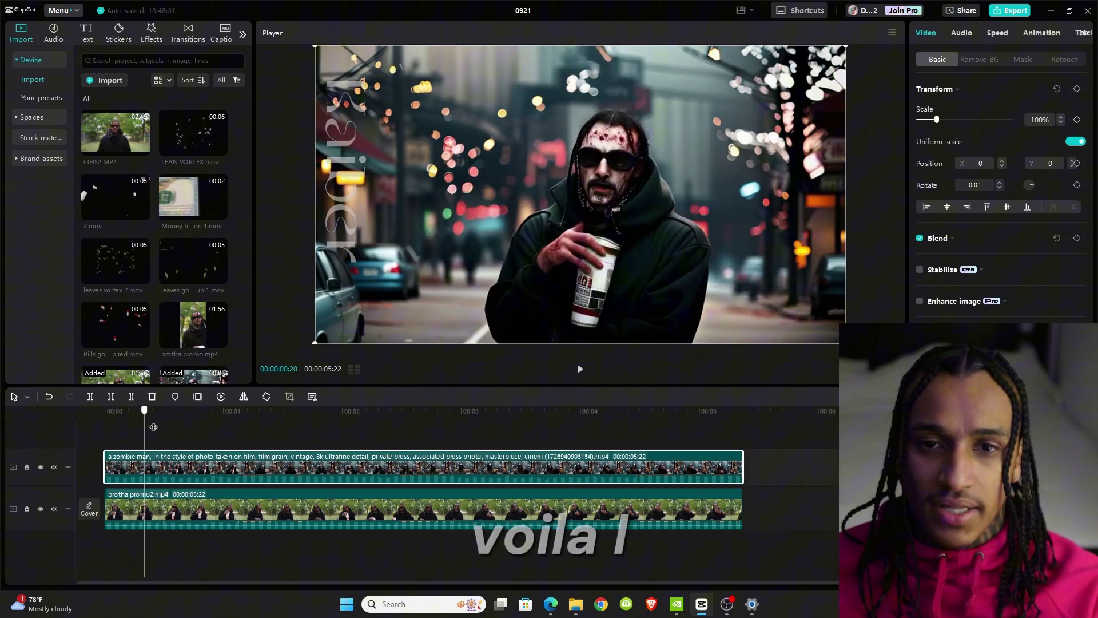
Step: Align the zombie clip to 00:00 over brotha promo2, then scrub and play the layered 5-second result
left_click(226, 429)
left_click_drag(240, 434, 82, 542)
key("space")
key("space")
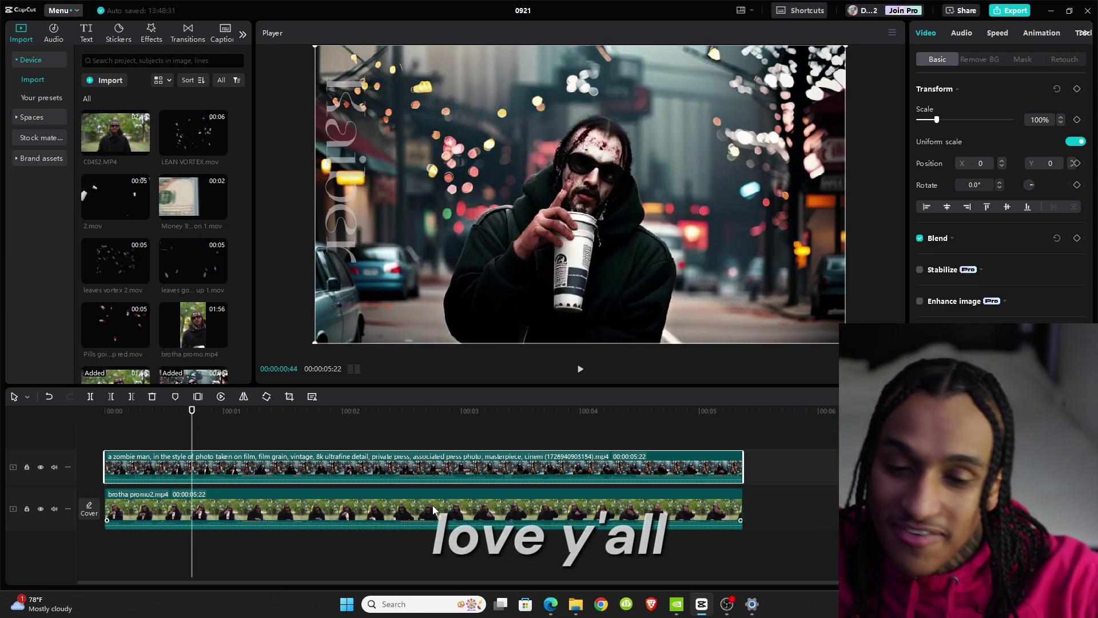
mouse_move(723, 612)
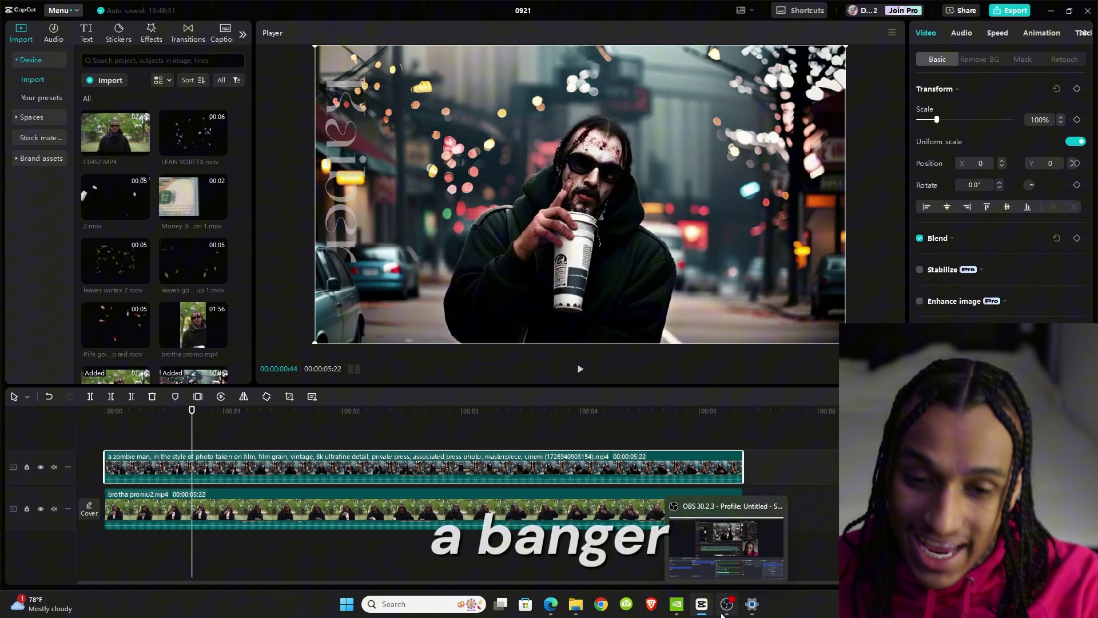